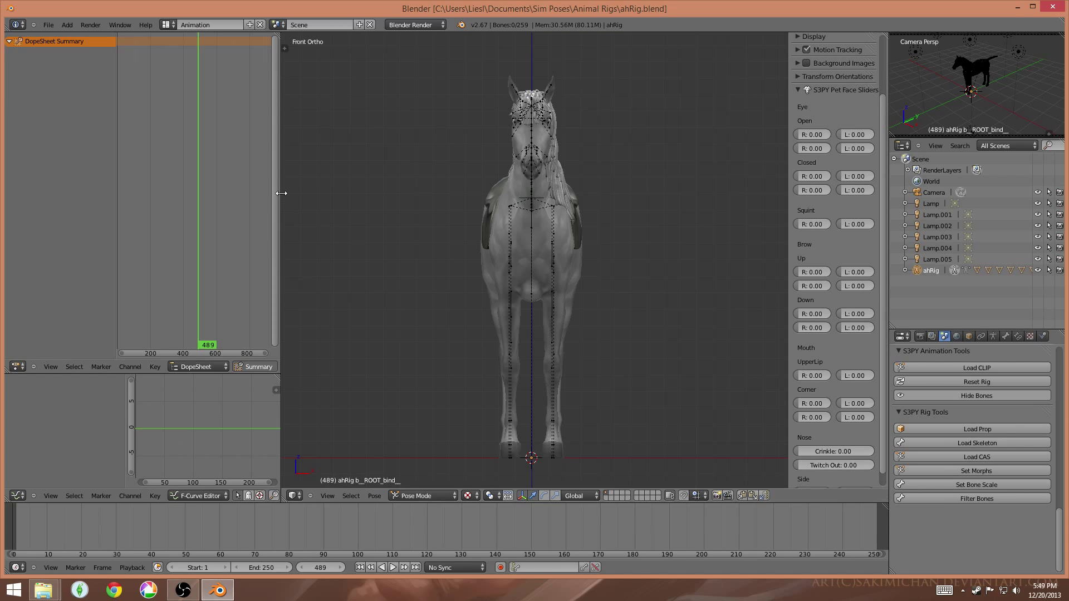
- Widen the 3D view and rotate the tail's base bone b__Tail0__ slightly downward
drag(284, 195, 147, 195)
middle_drag(450, 314, 362, 312)
middle_drag(566, 279, 566, 325)
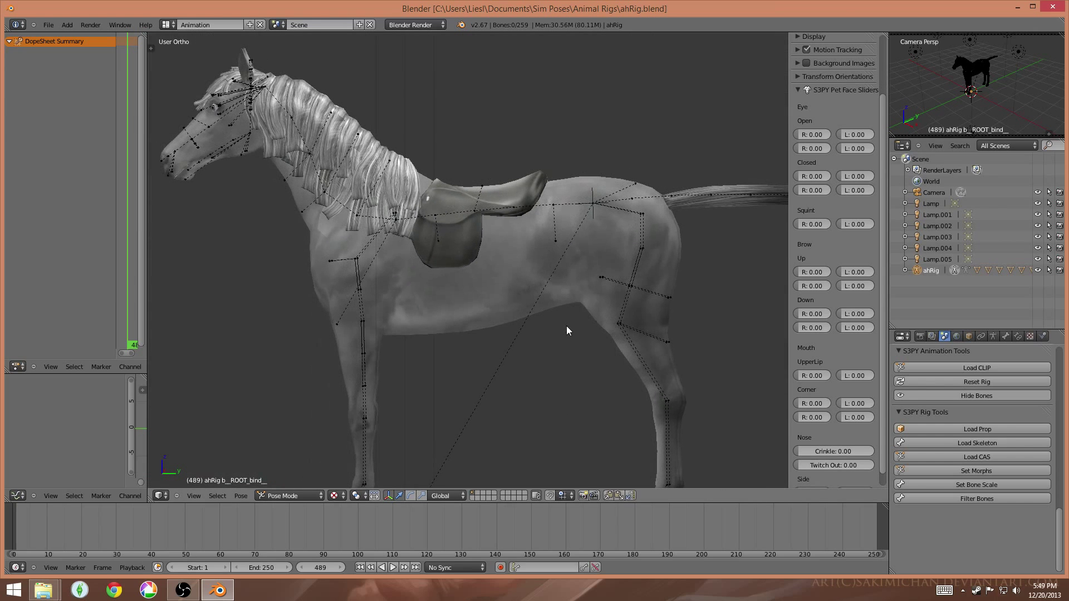
right_click(638, 201)
scroll(645, 256, down, 2)
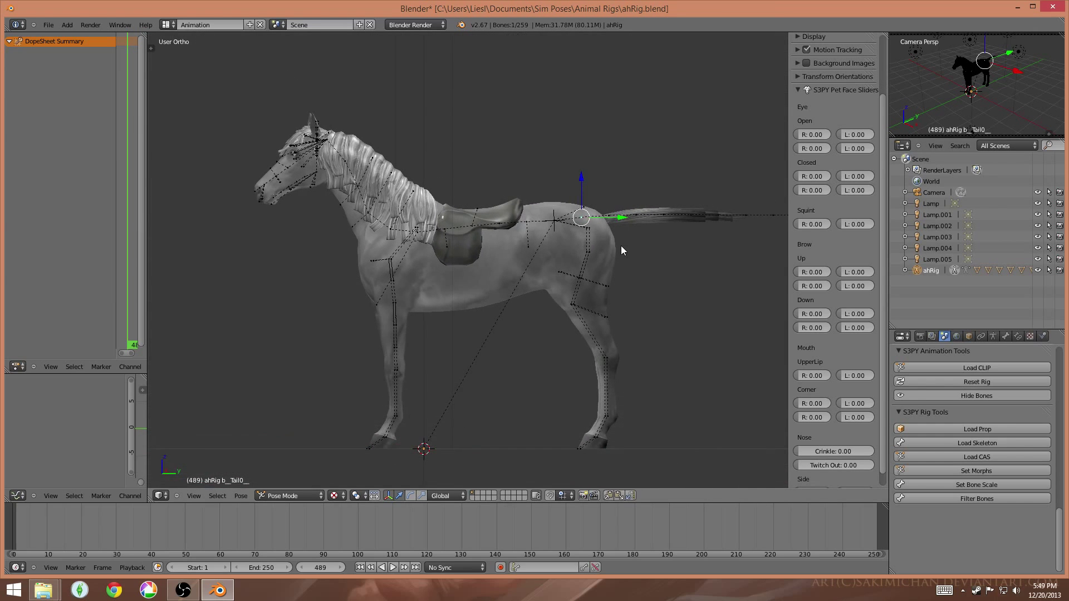
key(r)
click(683, 263)
- Rotate the tail bones b__Tail1__ and b__Tail2__ downward so the tail hangs behind the hind legs
right_click(611, 223)
key(r)
click(665, 286)
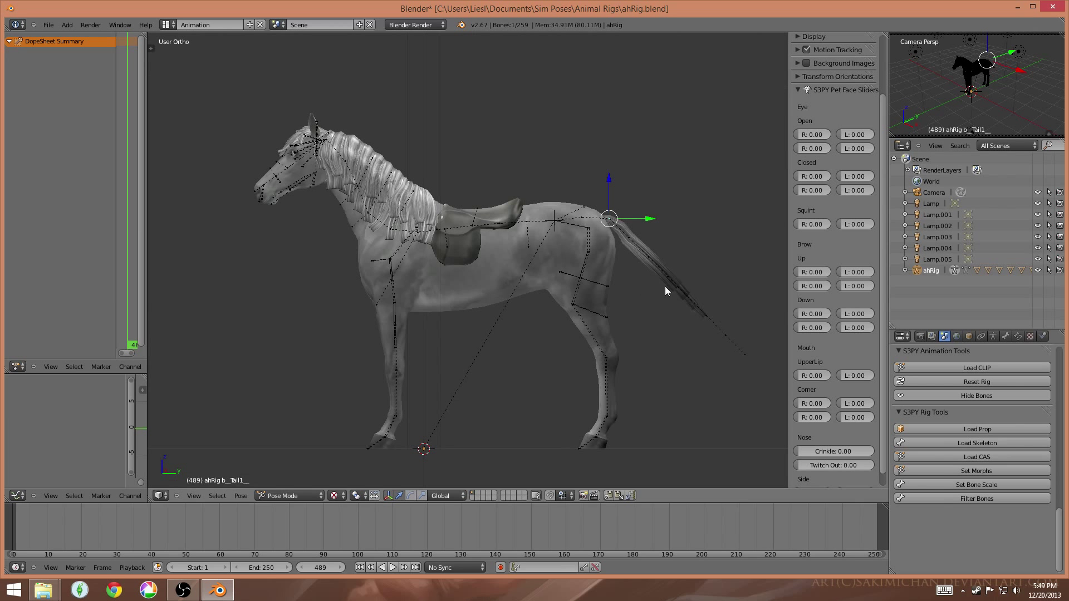
right_click(633, 239)
key(r)
click(724, 330)
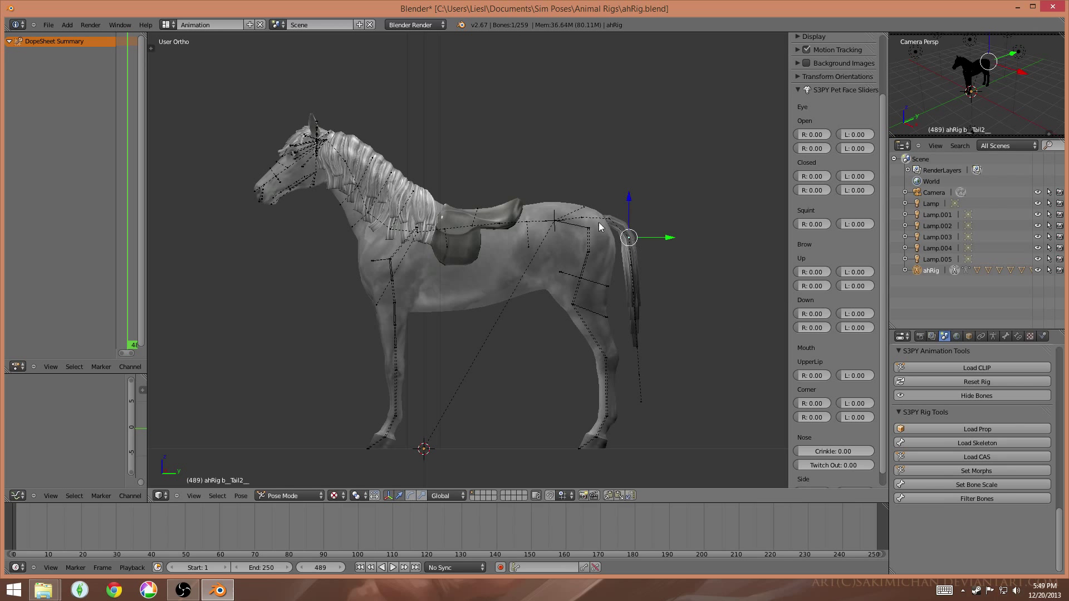
- Examine the bones on the horse's face from the front and from the side
right_click(578, 219)
middle_drag(697, 216, 348, 249)
scroll(552, 292, up, 7)
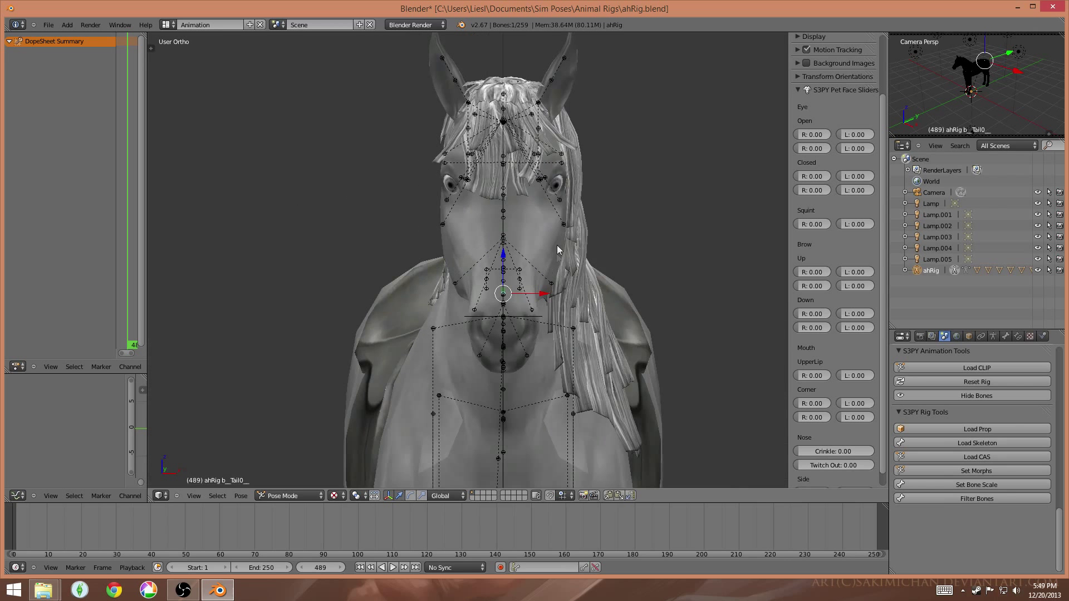
middle_drag(551, 292, 555, 290)
scroll(843, 309, down, 1)
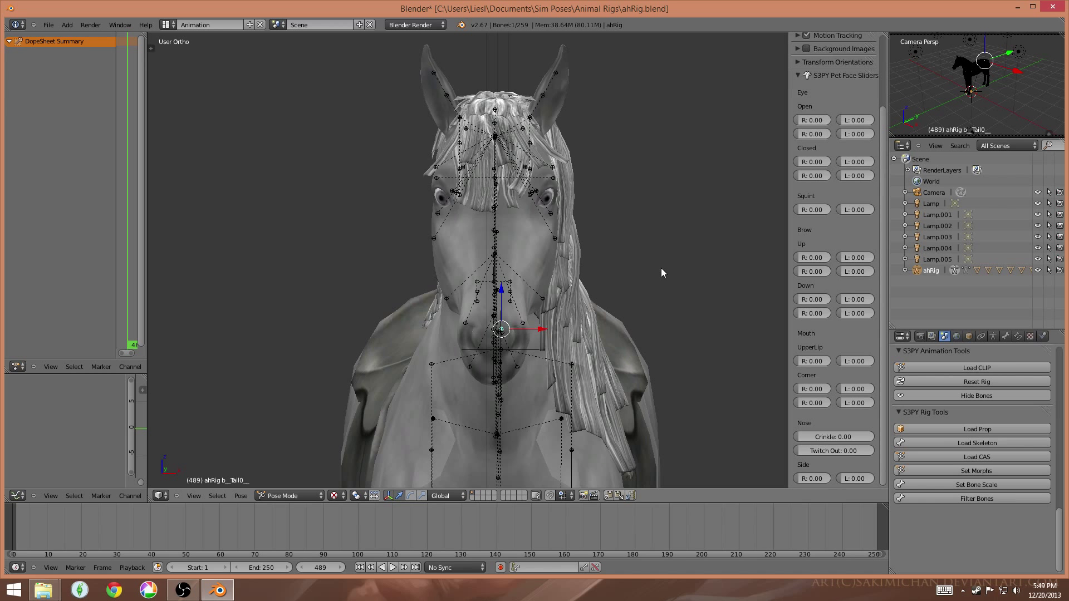
mouse_move(613, 300)
middle_down()
mouse_move(561, 309)
mouse_move(616, 301)
mouse_move(596, 302)
middle_up()
scroll(595, 302, up, 6)
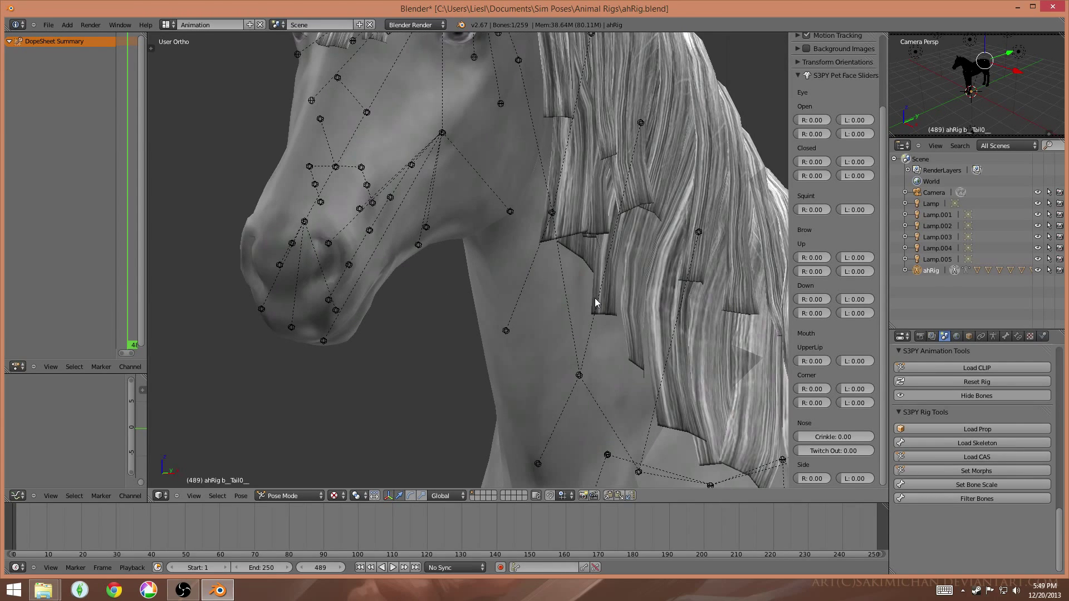
middle_drag(402, 308, 573, 194)
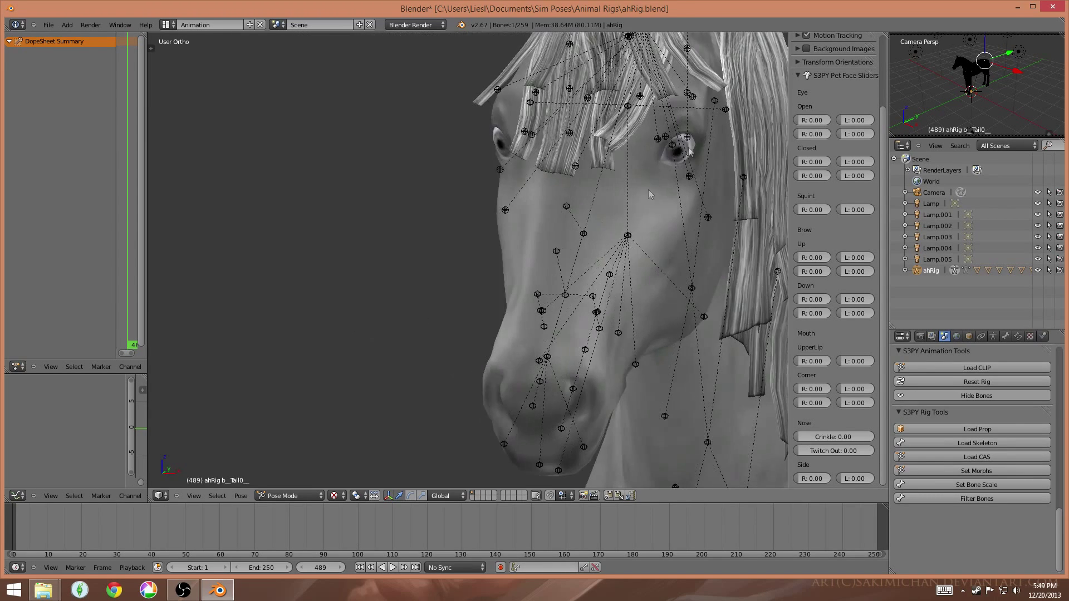
- Select the bone b__Neck3__ beside the horse's left eye and try moving it
right_click(672, 145)
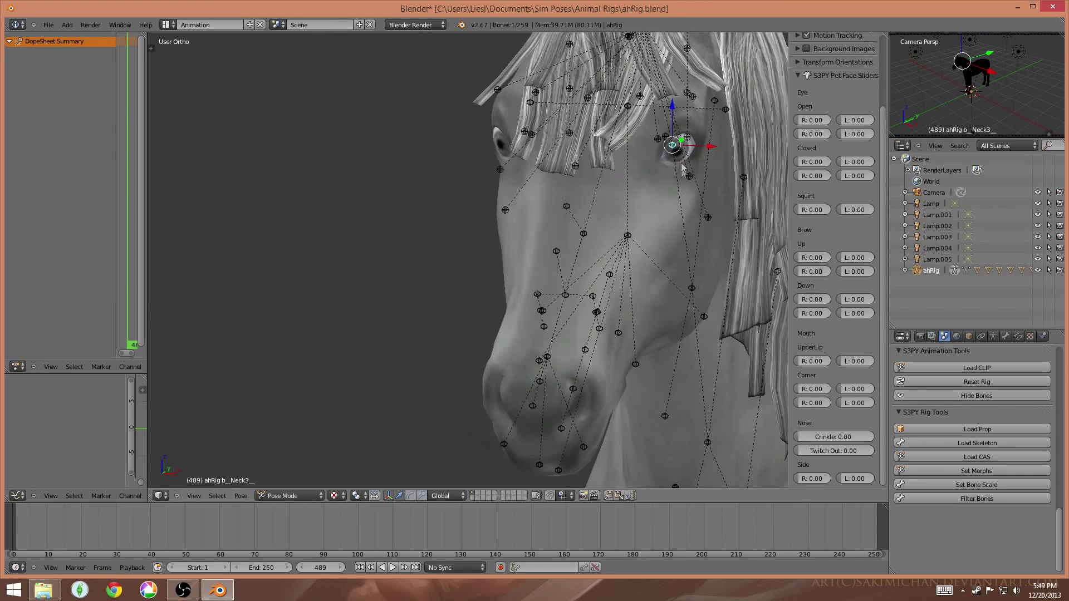
key(g)
right_click(677, 151)
- Set the right eye's Squint face slider to 0.22
middle_drag(600, 228, 424, 355)
scroll(593, 233, down, 5)
scroll(495, 317, up, 3)
scroll(674, 279, down, 3)
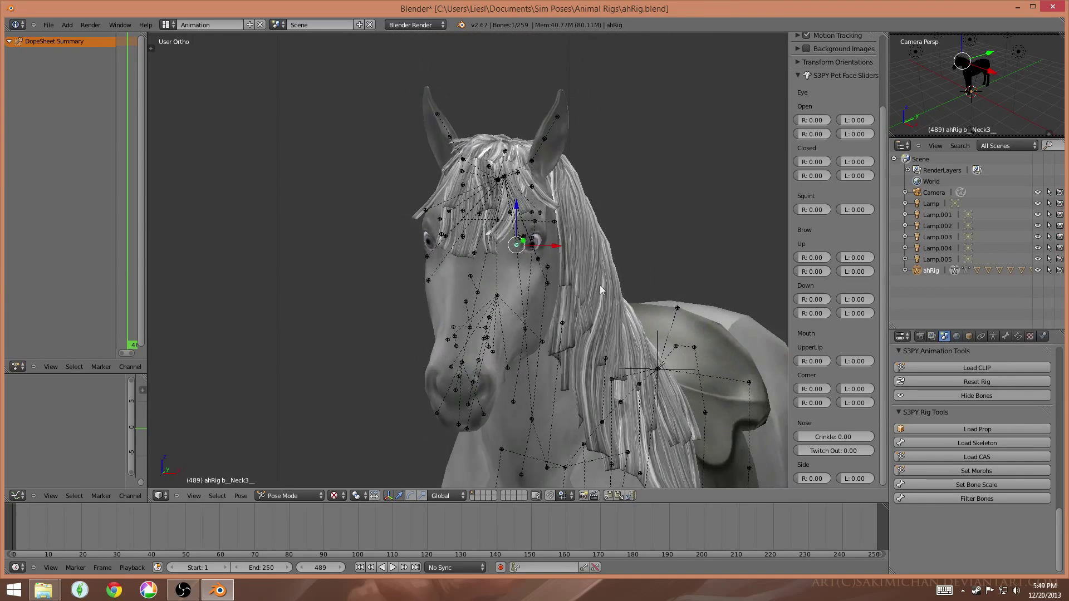
shift+middle_drag(615, 301, 526, 206)
middle_drag(566, 307, 581, 305)
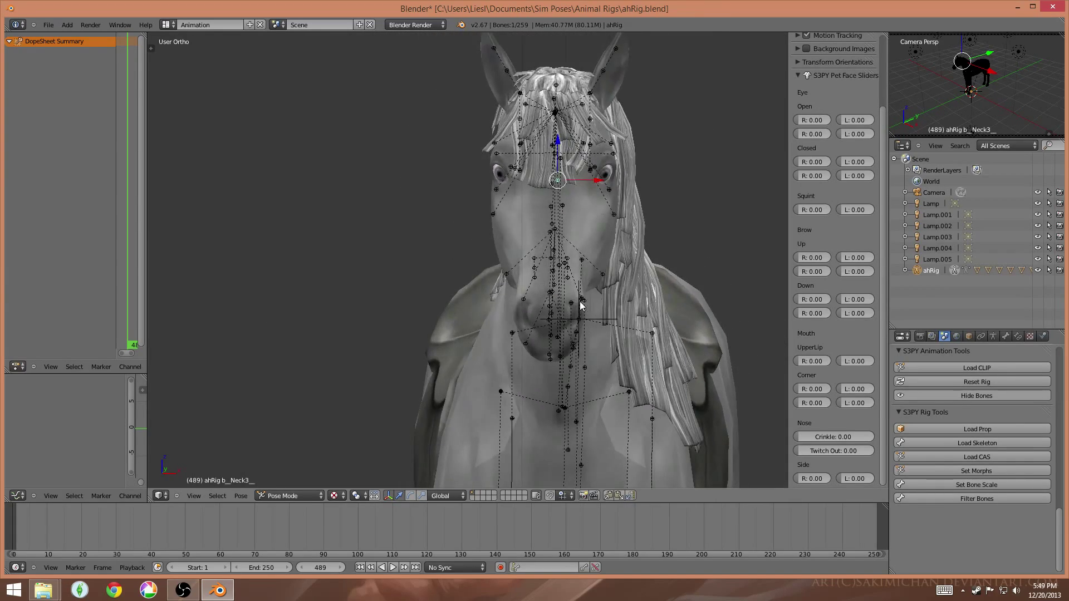
shift+middle_drag(642, 220, 623, 253)
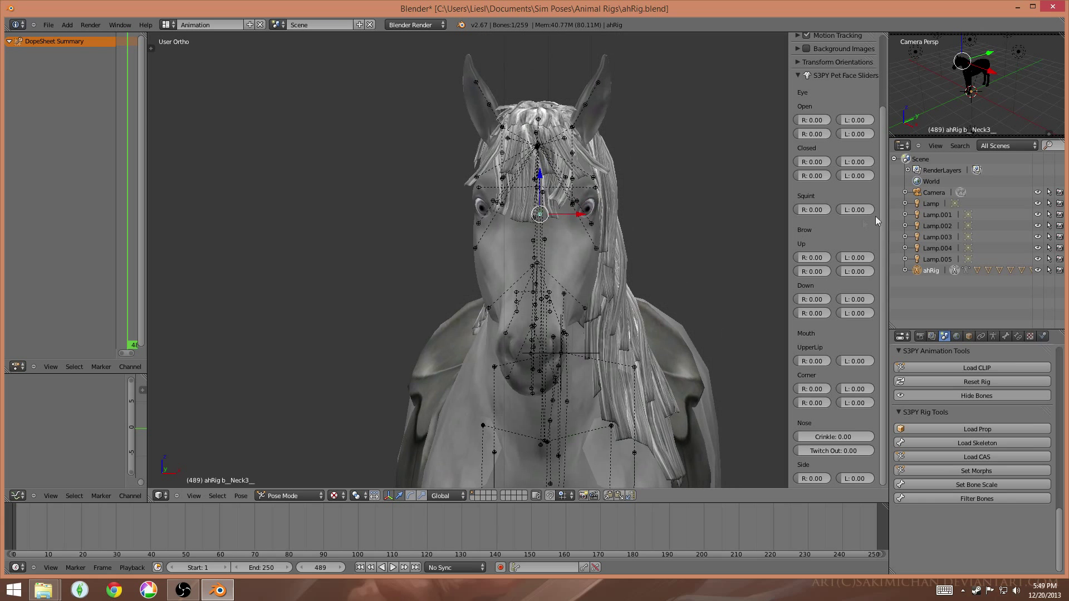
click(812, 211)
text(0.73)
key(Return)
mouse_move(813, 212)
mouse_down()
mouse_move(802, 213)
mouse_move(827, 215)
mouse_move(809, 214)
mouse_up()
- Set the mouth's UpperLip face sliders to 0.85 on the right and 0.60 on the left
drag(800, 361, 829, 396)
mouse_move(565, 378)
middle_down()
mouse_move(579, 352)
mouse_move(581, 380)
middle_up()
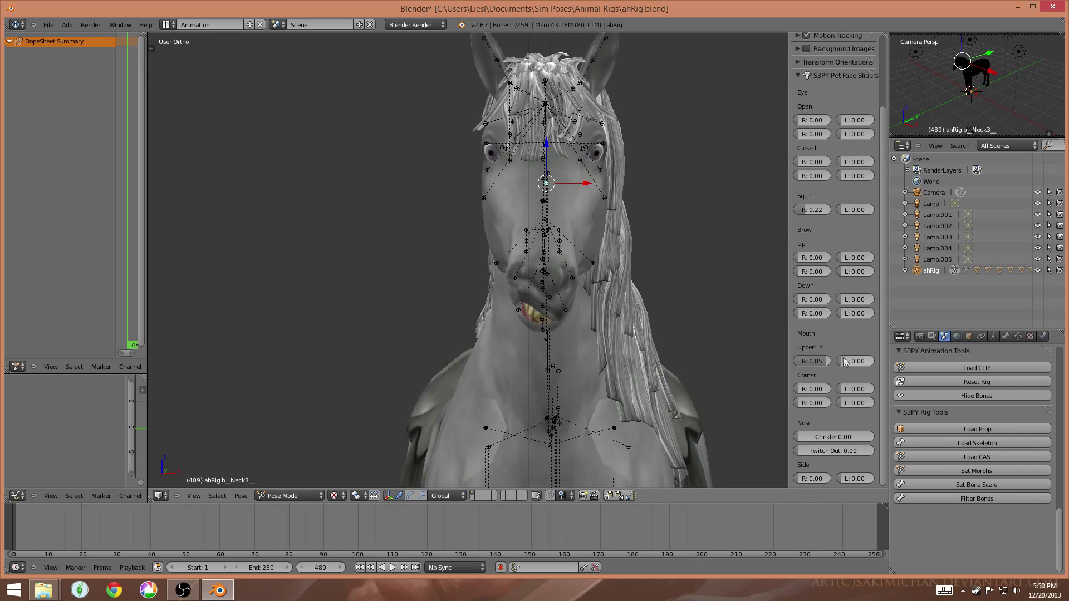
mouse_move(847, 362)
mouse_down()
mouse_move(875, 369)
mouse_move(864, 370)
mouse_up()
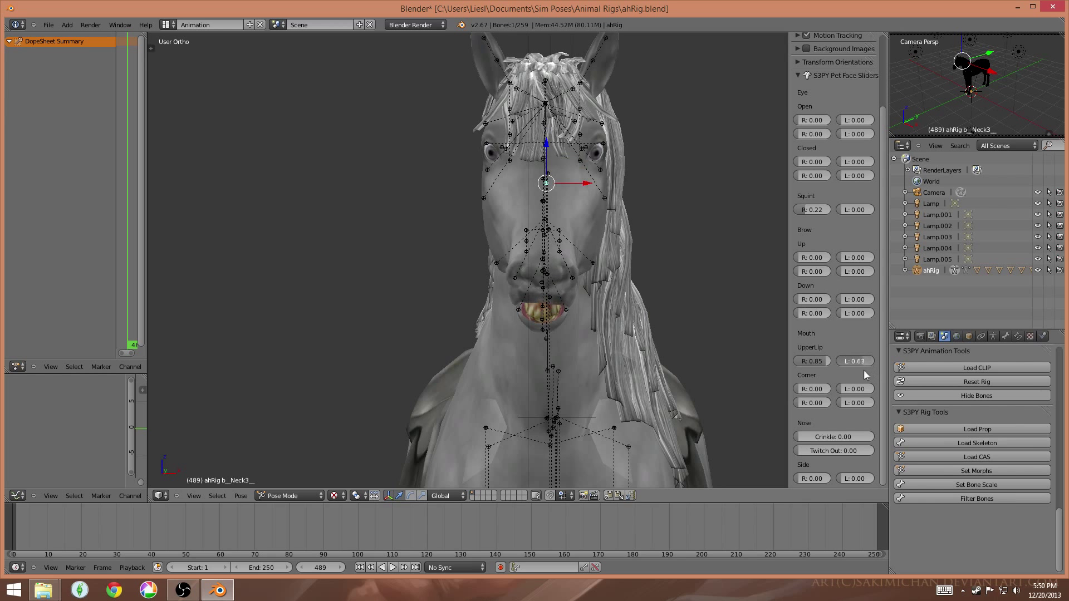
middle_drag(520, 369, 529, 385)
- Set the upper pair of eye Closed sliders to 0.41 on the right and 0.55 on the left
middle_drag(737, 275, 626, 128)
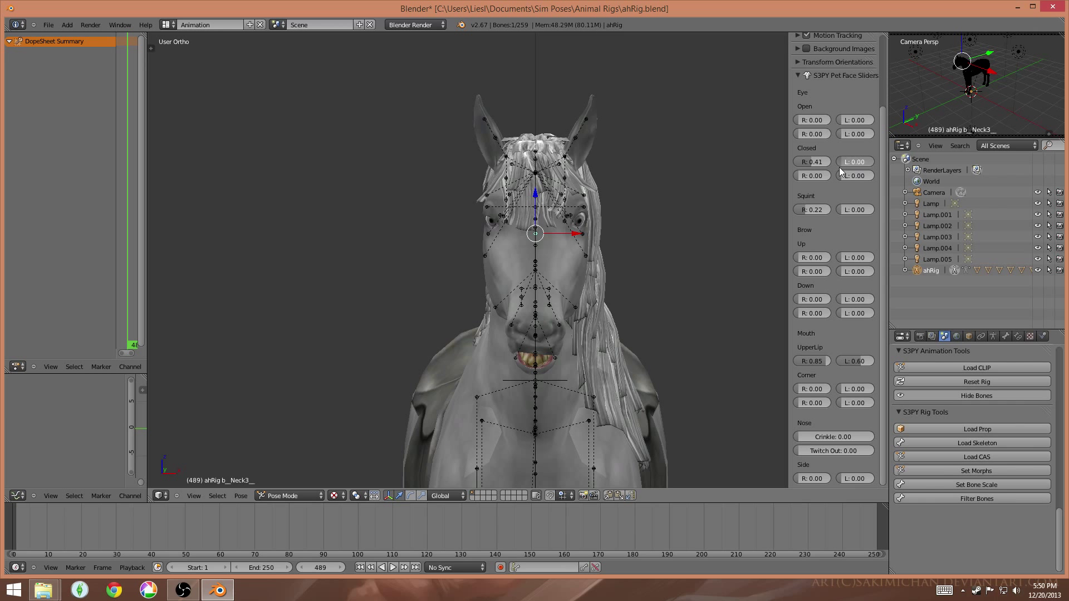
drag(857, 165, 861, 166)
scroll(595, 267, up, 2)
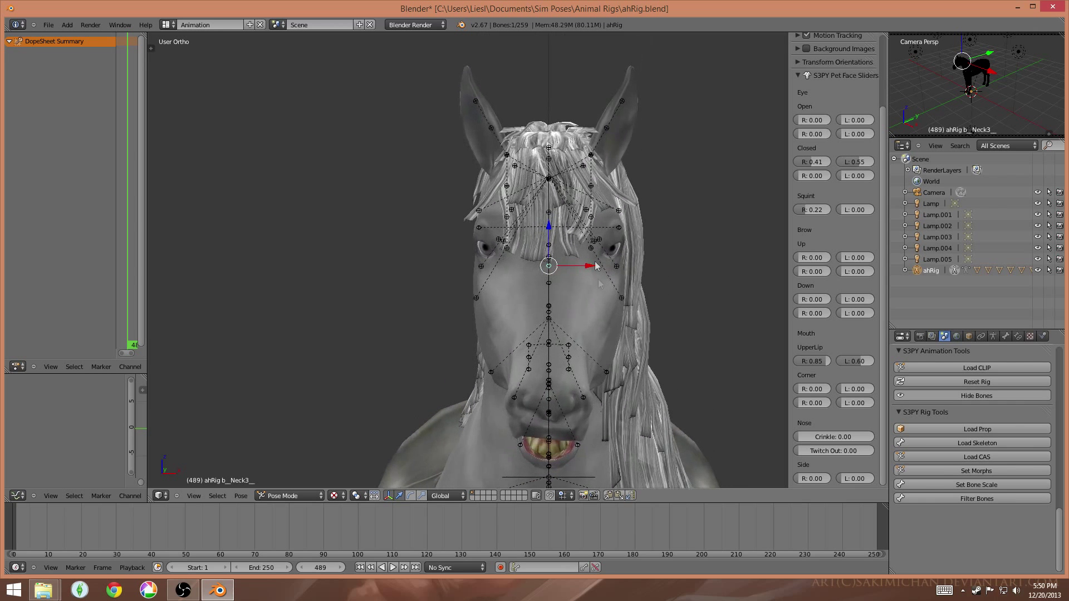
- Rotate the b__Neck3__ bone freely in trackball mode to tilt and turn the horse's head
shift+middle_drag(629, 352, 628, 250)
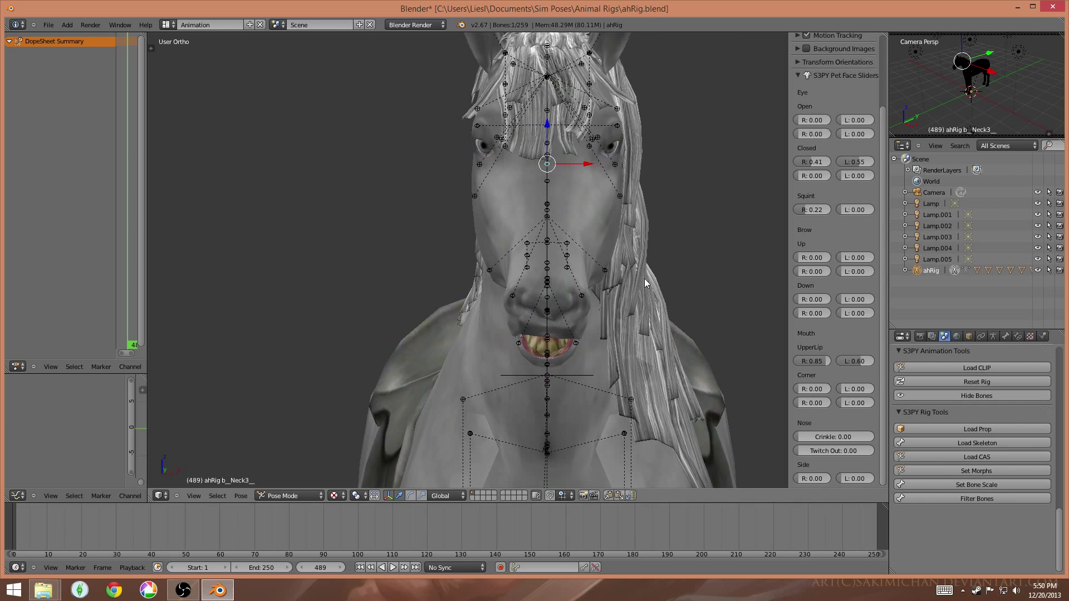
middle_drag(577, 210, 567, 280)
middle_drag(305, 129, 522, 216)
key(r)
key(r)
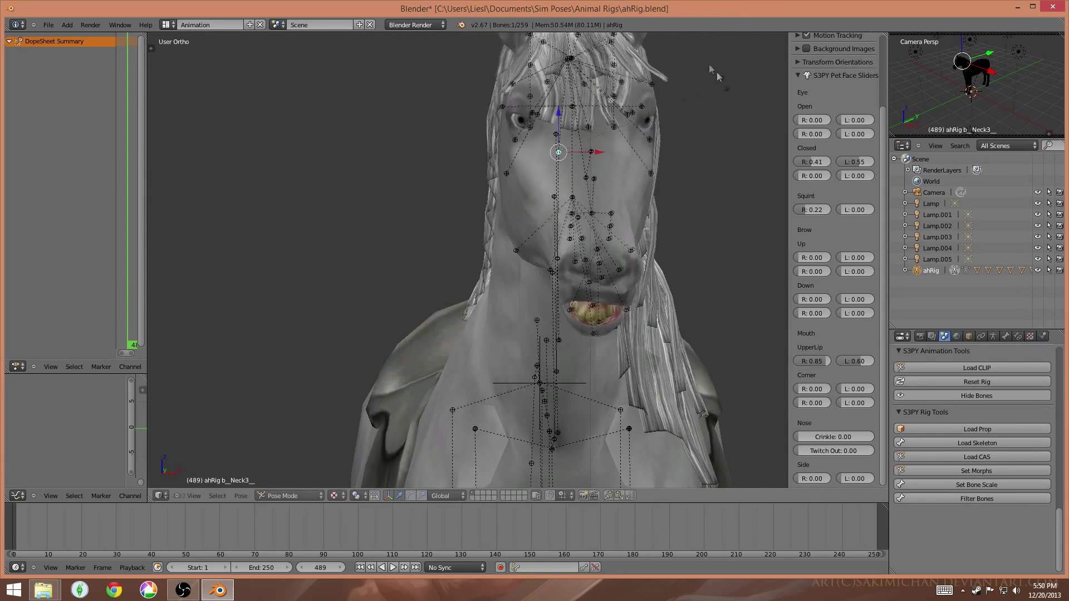
click(689, 70)
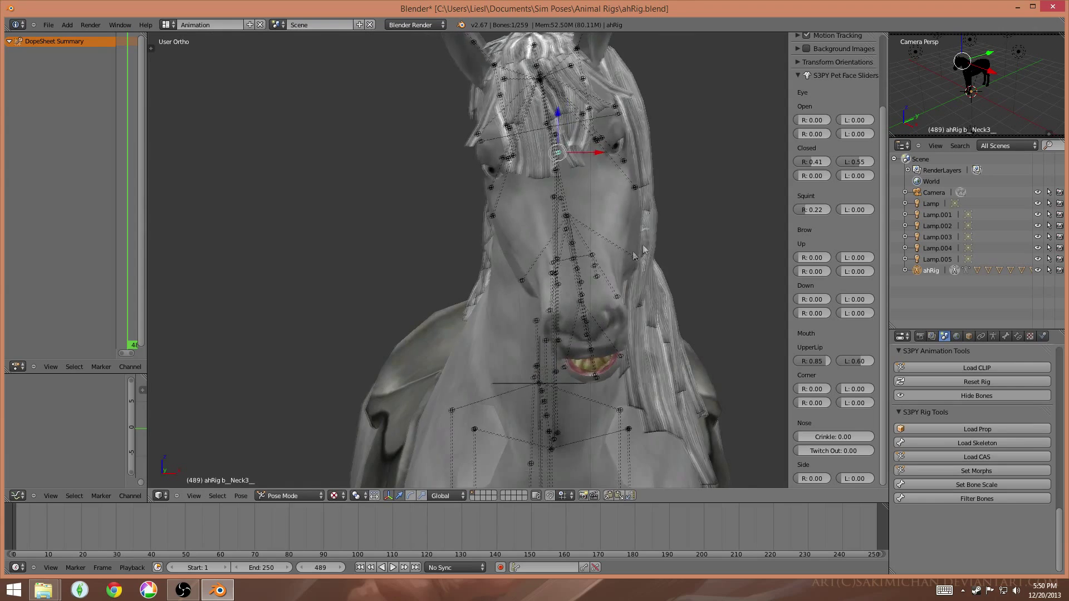
- Examine the tilted head up close and the whole posed horse from the side
shift+middle_drag(642, 244, 560, 304)
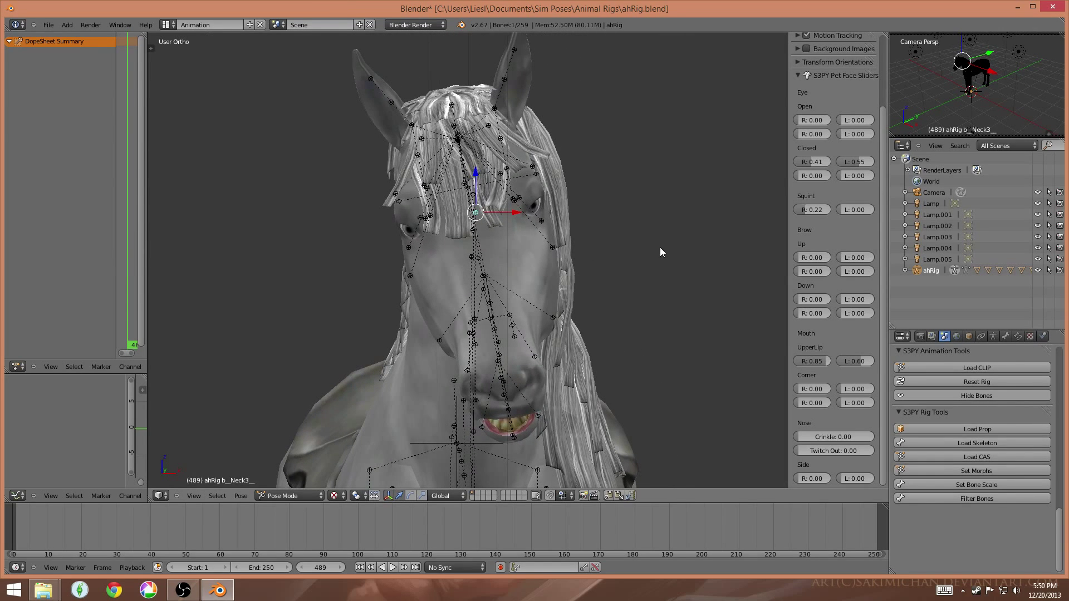
middle_drag(661, 248, 630, 203)
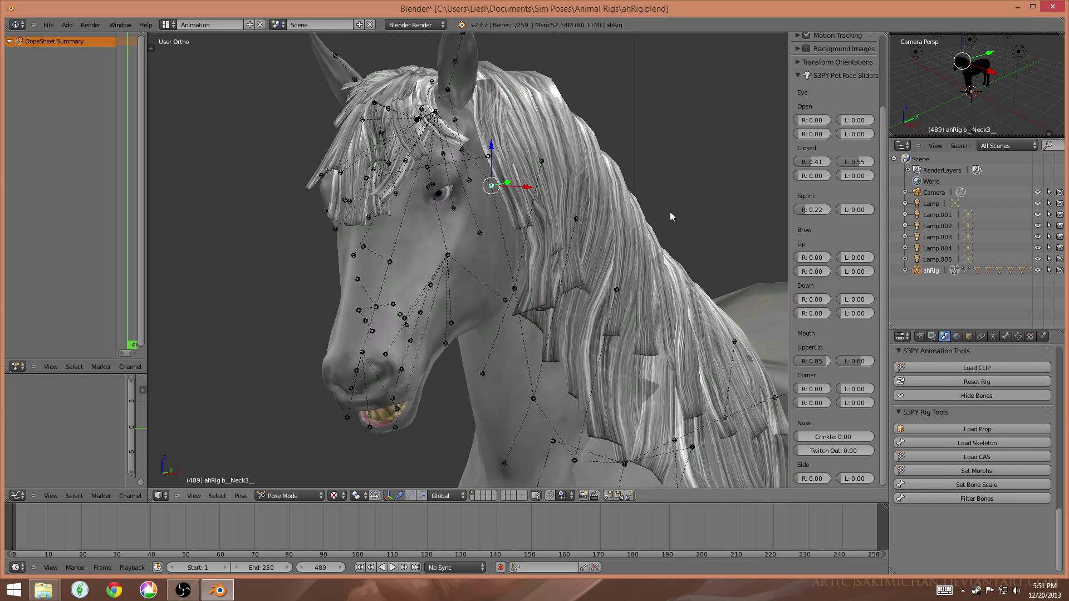
scroll(669, 211, down, 3)
shift+middle_drag(668, 262, 564, 164)
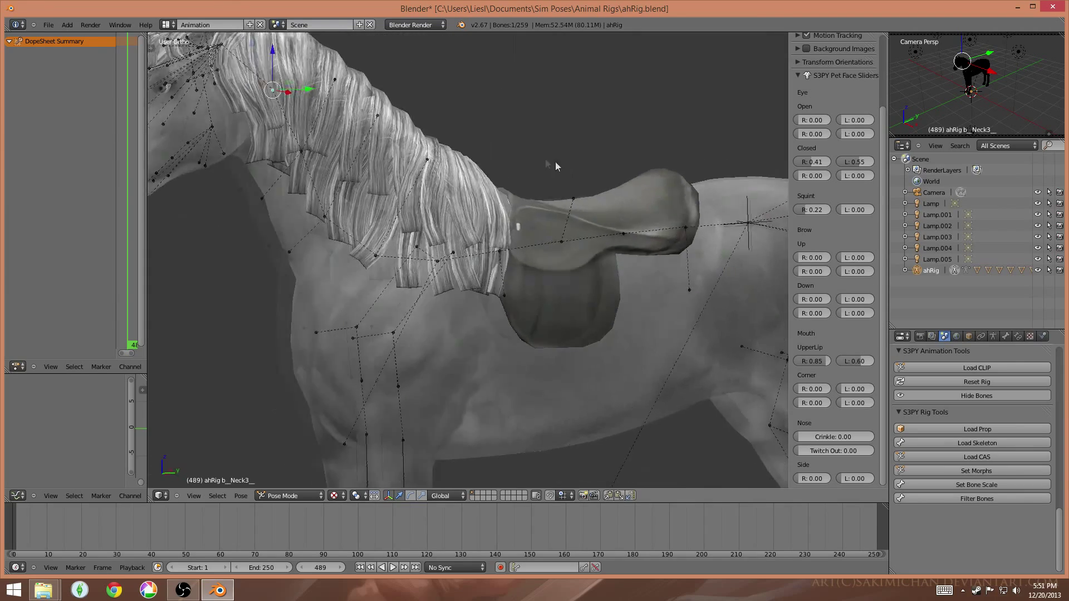
scroll(564, 164, down, 3)
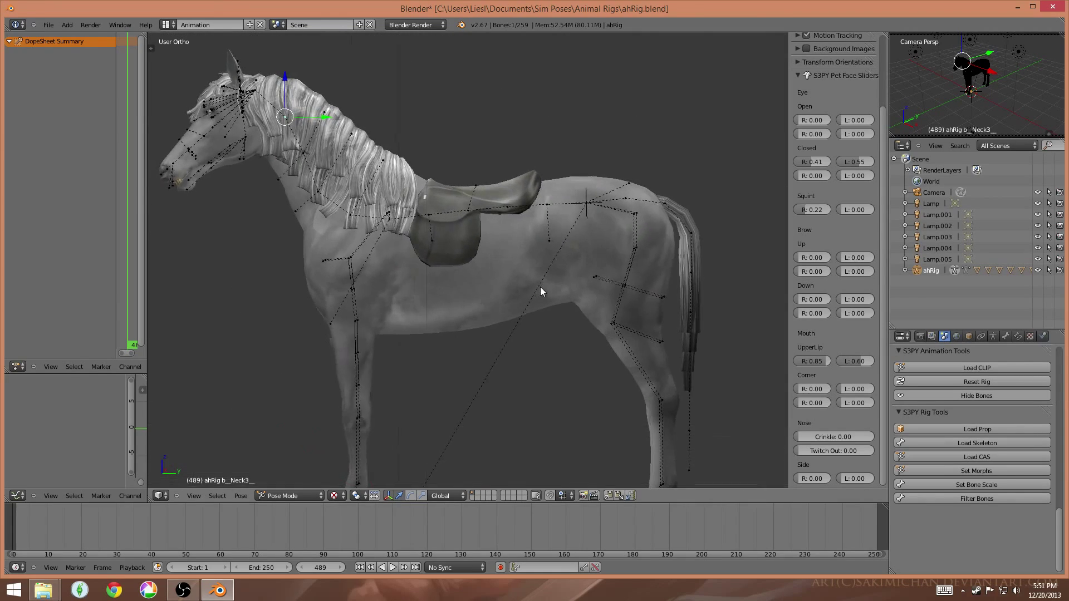
shift+middle_drag(540, 286, 522, 242)
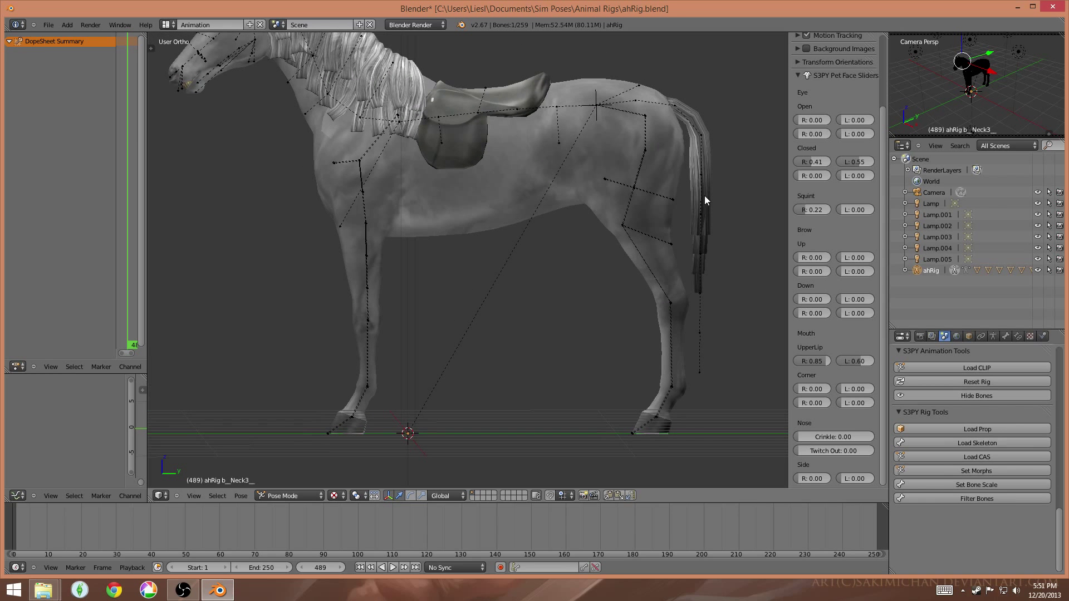
shift+middle_drag(663, 188, 722, 307)
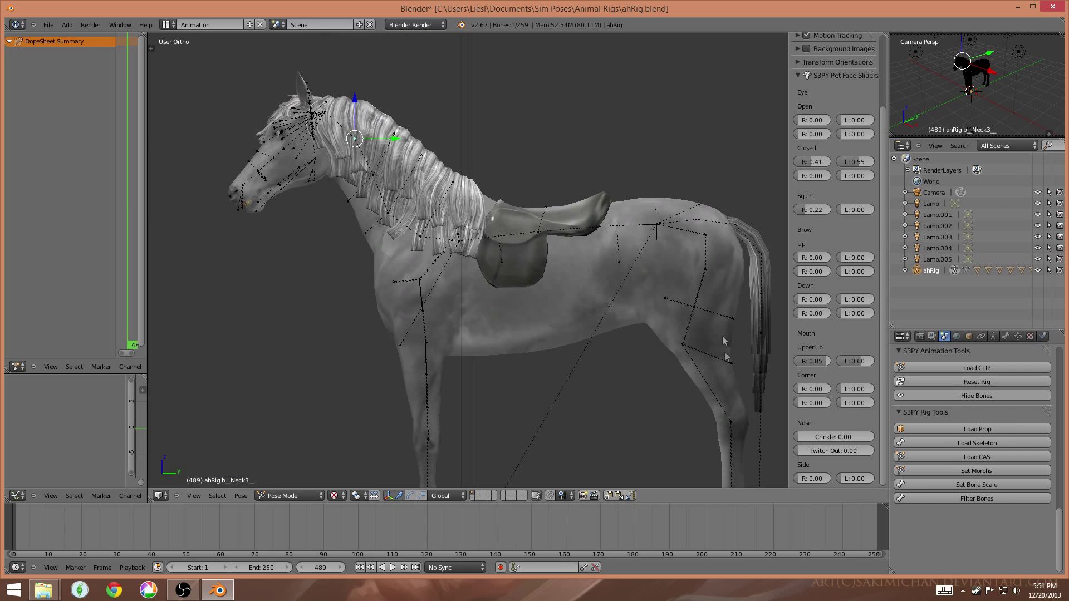
middle_drag(474, 298, 465, 265)
right_click(469, 245)
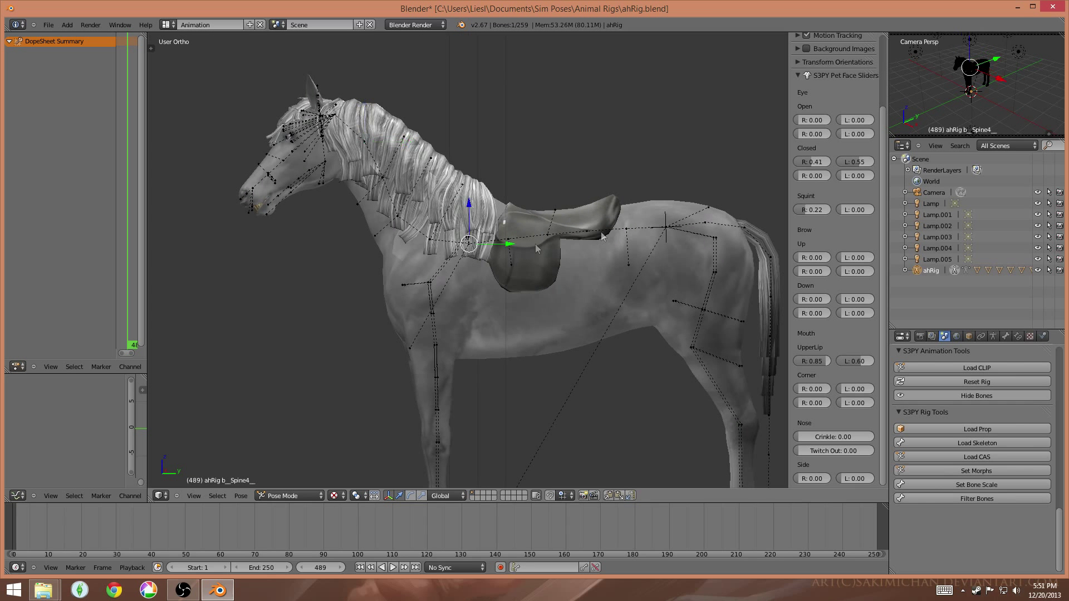
key(r)
right_click(660, 167)
- Rotate the neck bones b__Neck0__, b__Neck1__ and b__Neck2__ to lower the neck and curl the head down
right_click(436, 242)
key(r)
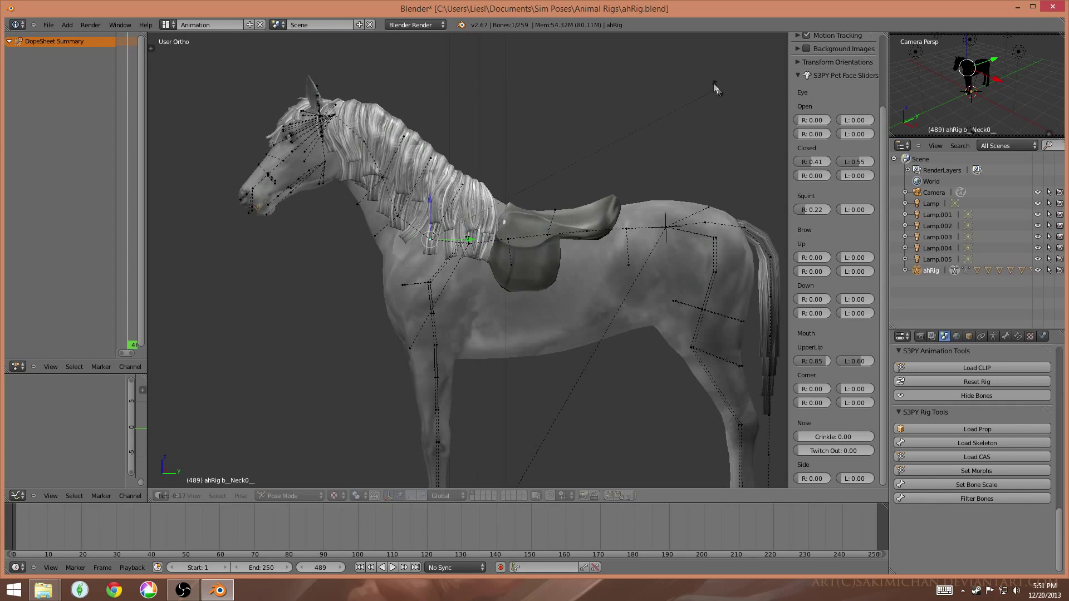
click(587, 64)
key(r)
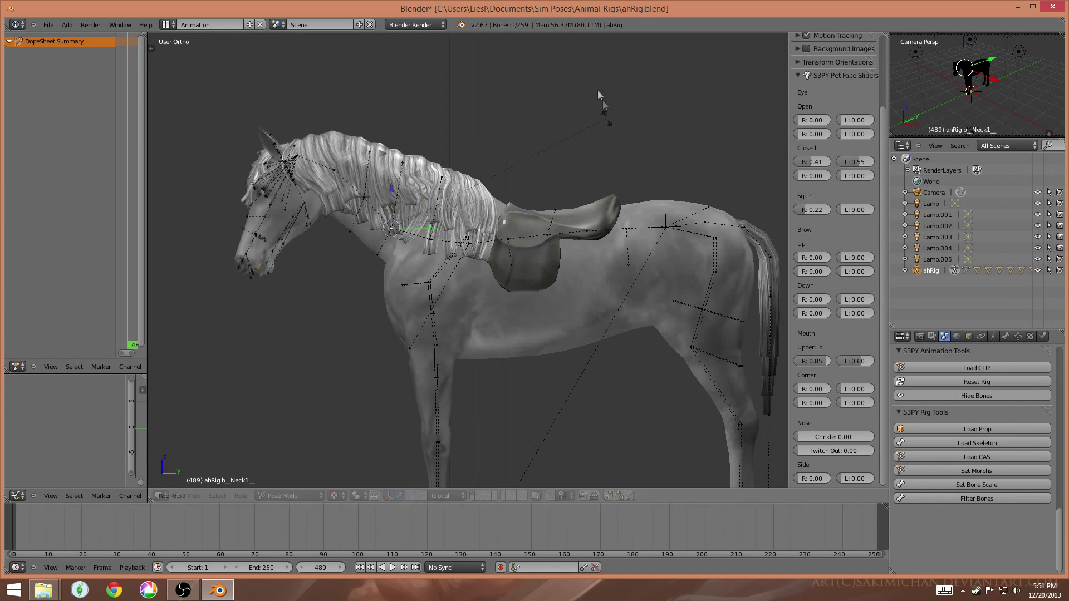
click(452, 129)
right_click(356, 214)
key(r)
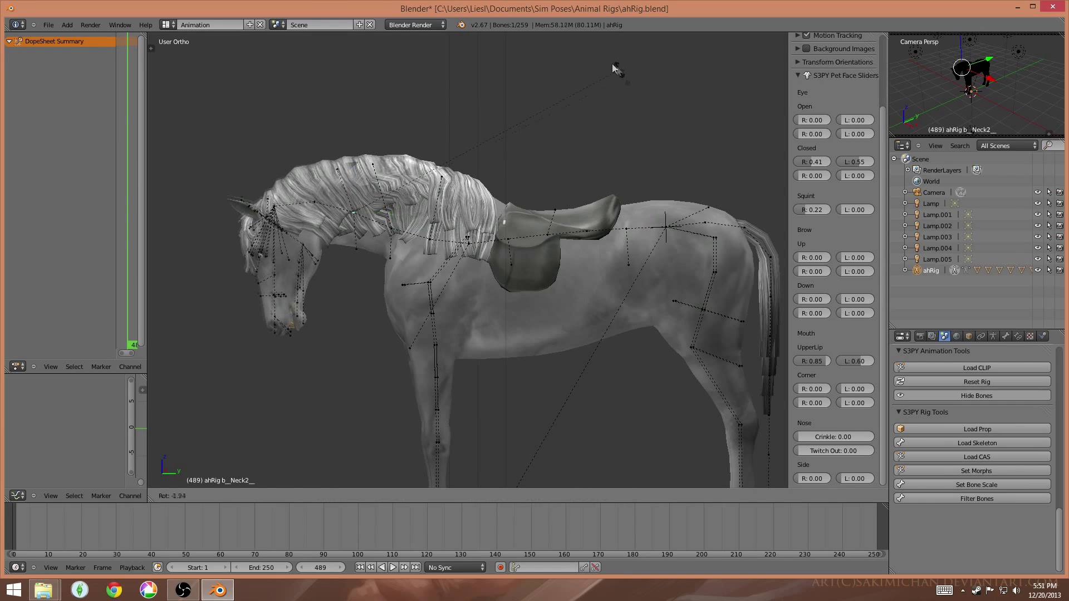
click(585, 49)
- Rotate the neck's base bone b__Neck0__ to lift the lowered neck
right_click(429, 242)
key(r)
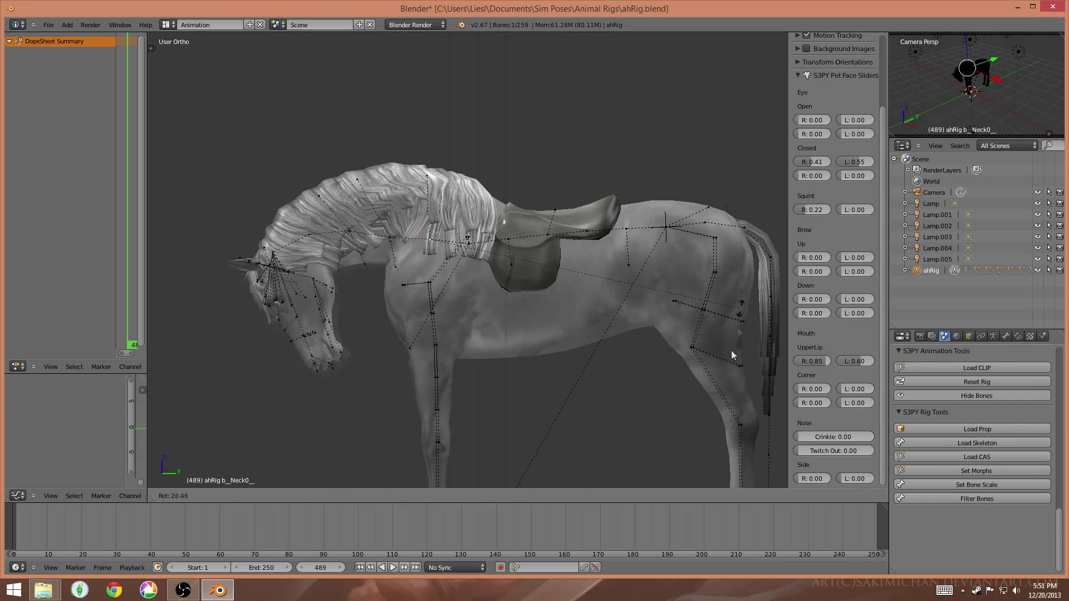
right_click(620, 422)
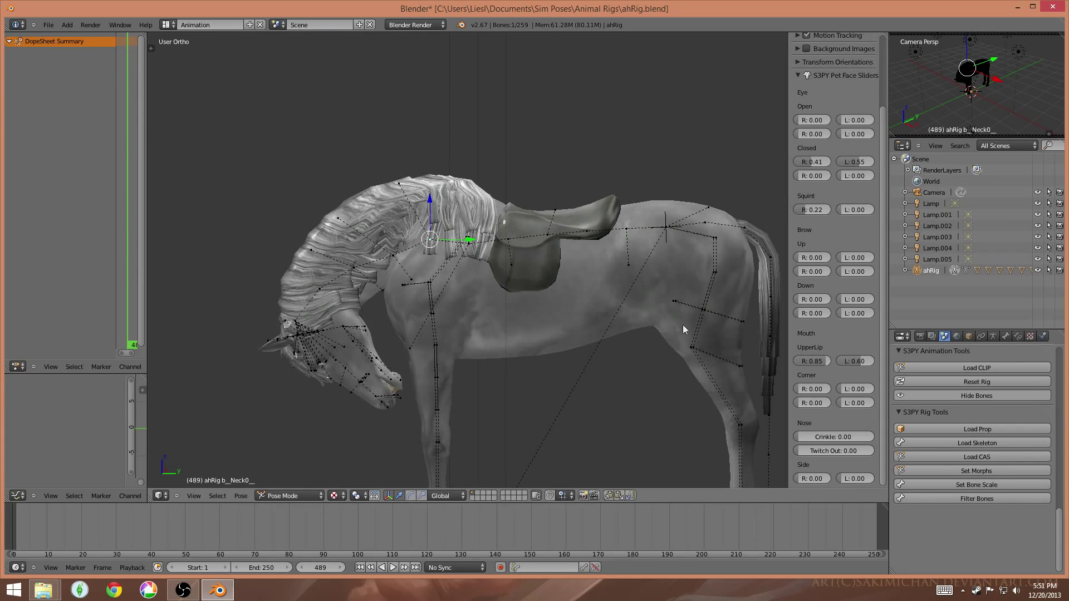
key(r)
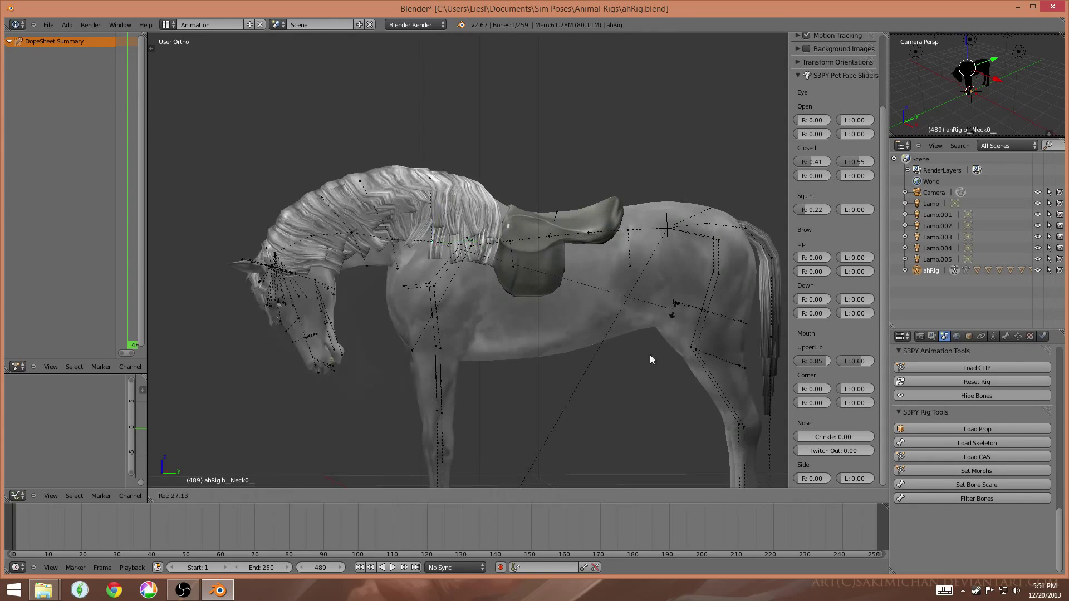
click(527, 374)
- Rotate the bone b__Neck2__ about 10 degrees to set the angle of the upper neck and head
right_click(378, 183)
key(r)
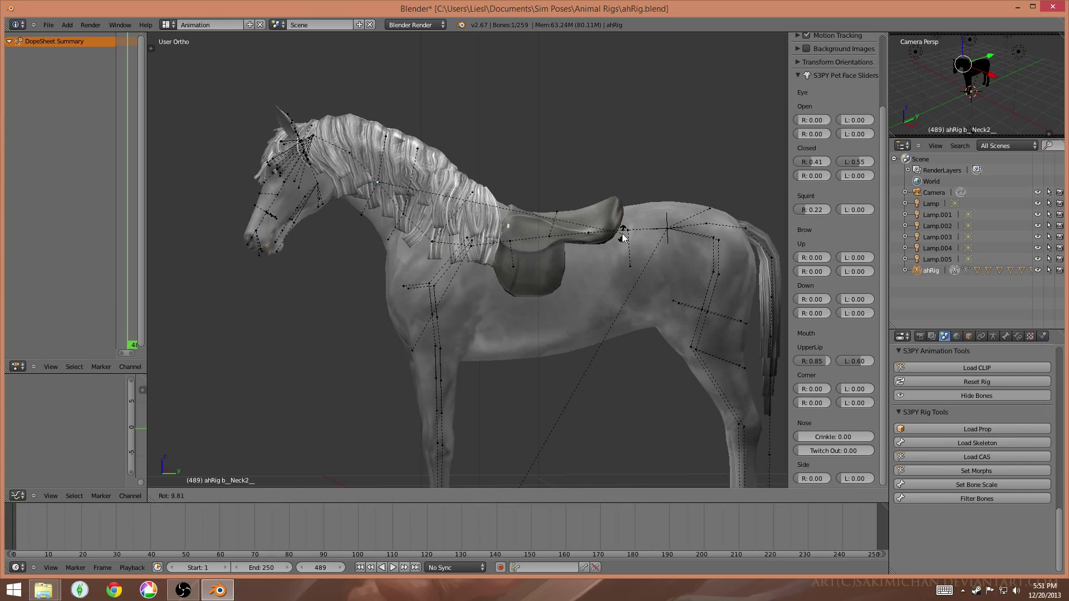
click(622, 234)
- Rotate the right thigh bone b__R_Thigh__ about 20 degrees to swing the right hind leg forward
shift+middle_drag(624, 239, 558, 193)
scroll(624, 220, down, 1)
scroll(646, 217, up, 2)
middle_drag(652, 216, 648, 216)
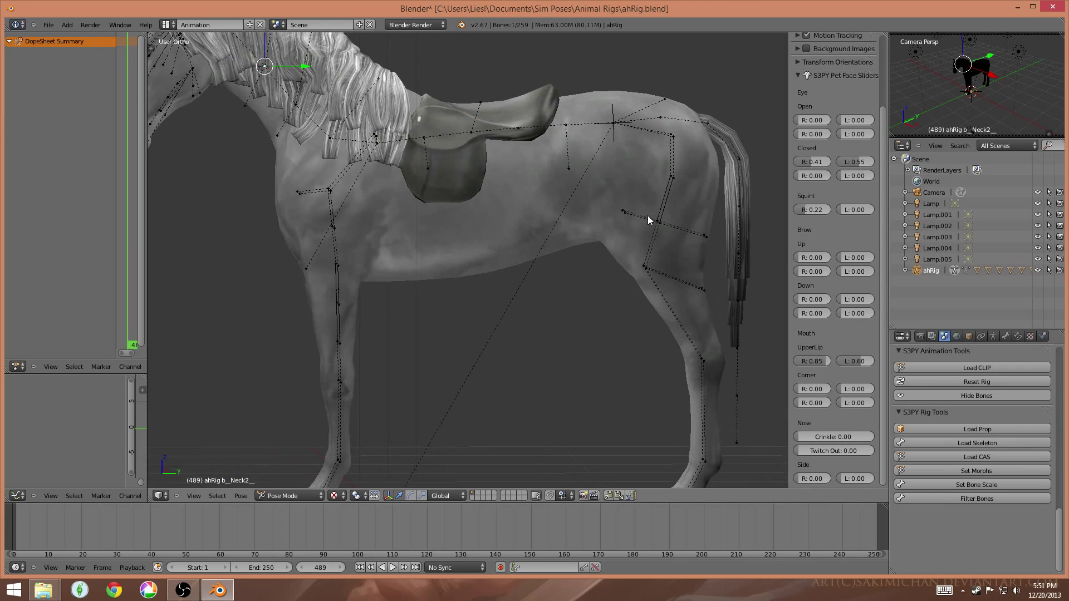
right_click(673, 173)
scroll(769, 312, down, 3)
key(r)
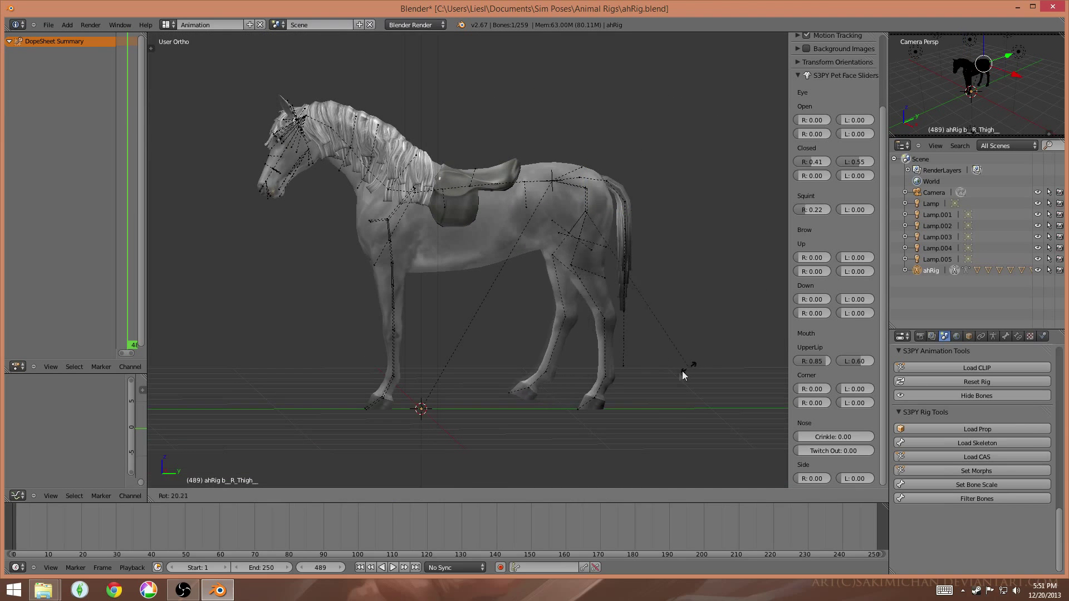
click(672, 375)
- Rotate the right hind leg's calf bone b__R_Calf__ backward and swing the leg below the hock forward
right_click(557, 262)
key(r)
click(716, 177)
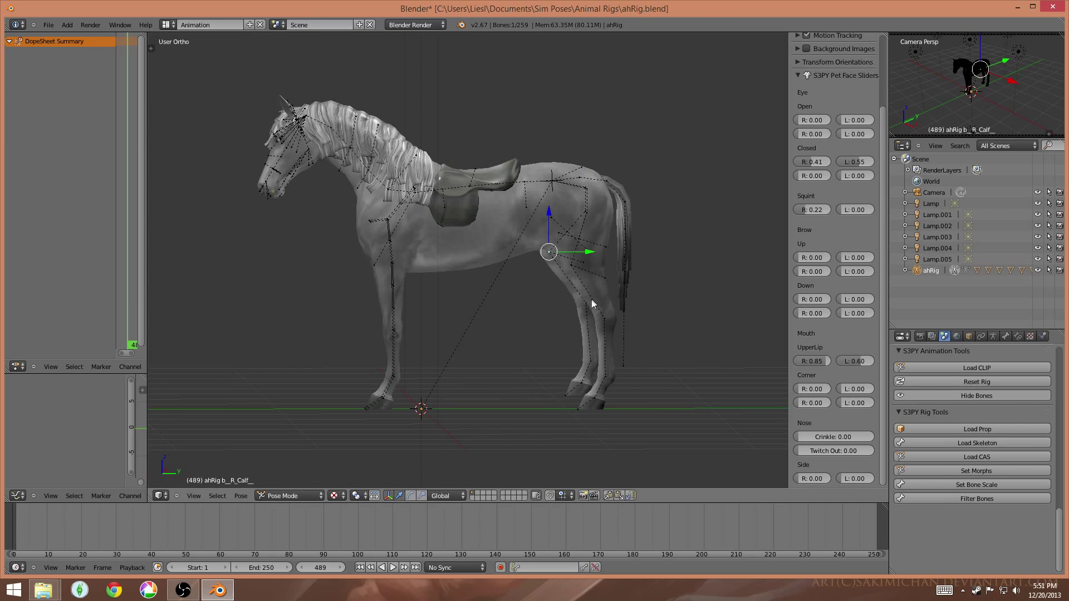
key(r)
click(655, 387)
- Rotate the toe bones b__R_Toe0__, about -33 degrees, and b__R_Toe1__ to adjust the right hind hoof
right_click(551, 351)
key(r)
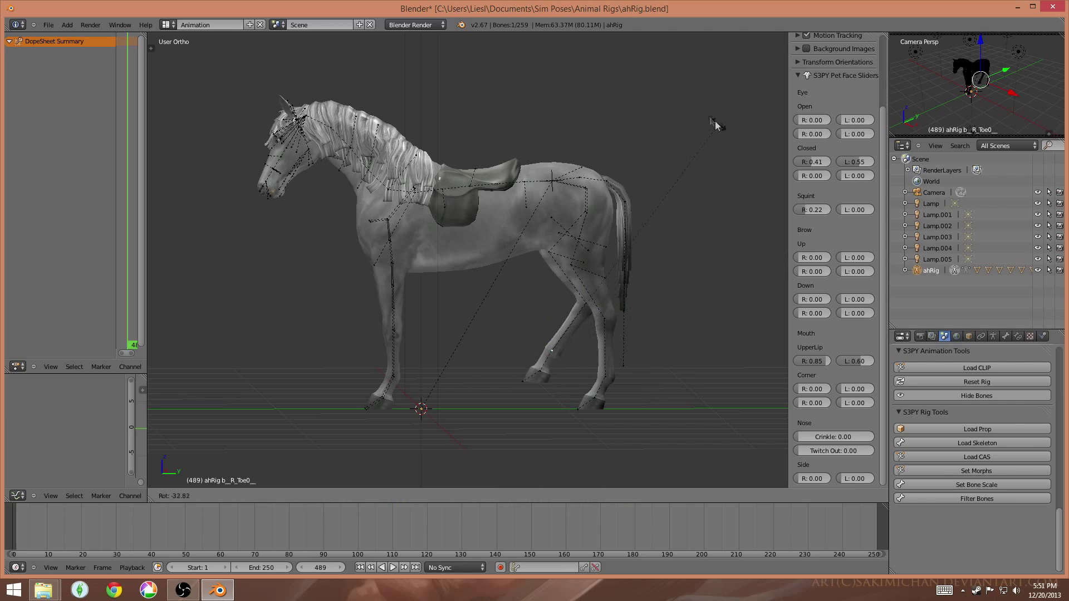
click(715, 121)
right_click(546, 371)
key(r)
click(676, 153)
- From the horse's other side, rotate b__R_Calf__ and b__R_Foot__ to refine the bend of the lifted right hind leg
middle_drag(489, 390, 579, 401)
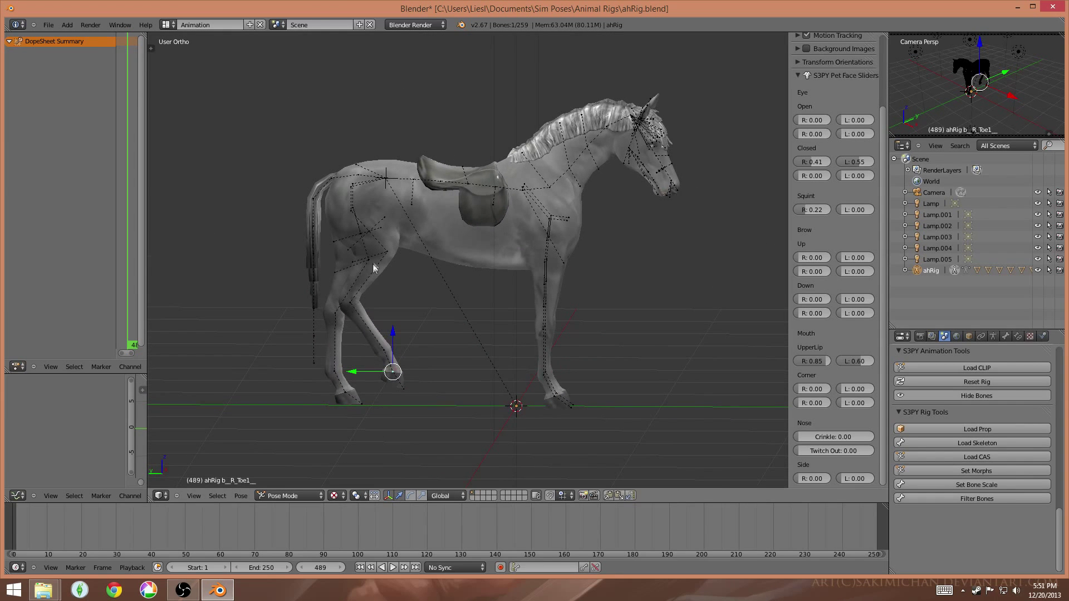
right_click(386, 252)
key(r)
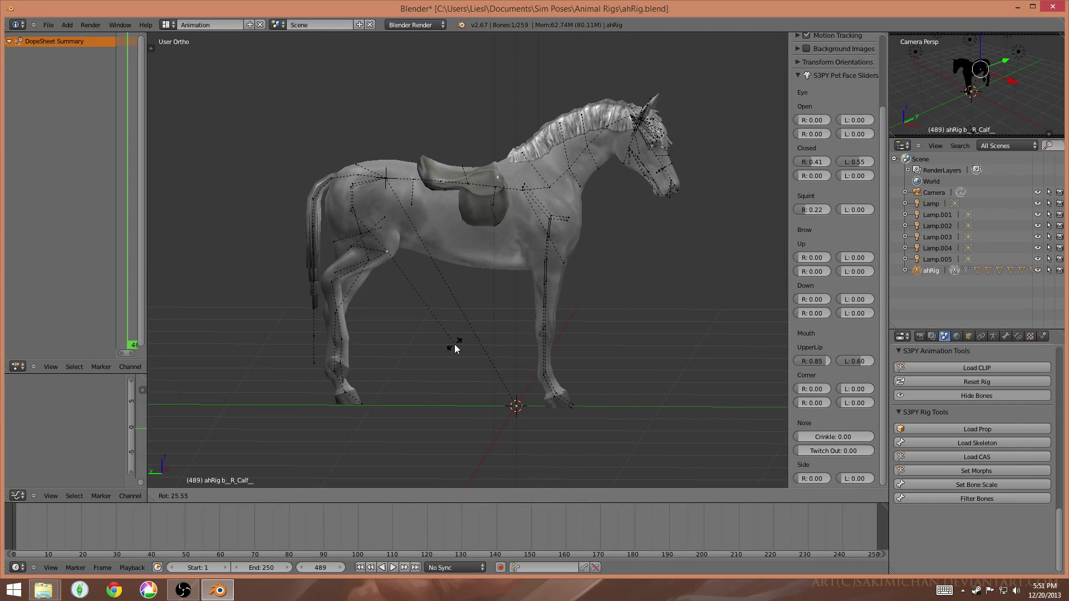
right_click(445, 322)
right_click(367, 296)
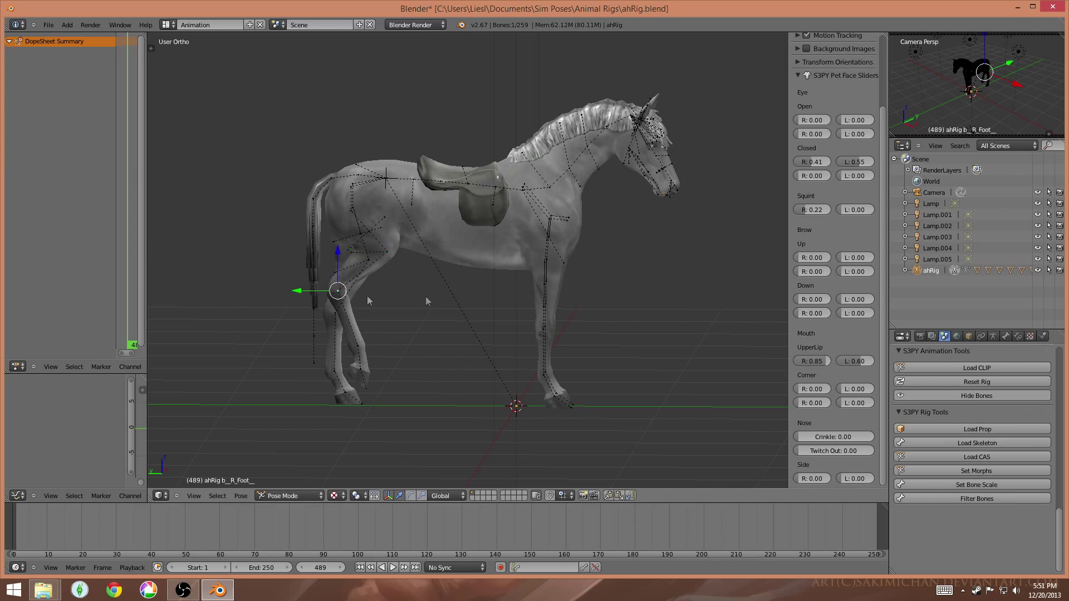
key(r)
click(539, 203)
- Examine the posed horse from several sides, including the head and ears up close from the front
middle_drag(623, 299, 432, 292)
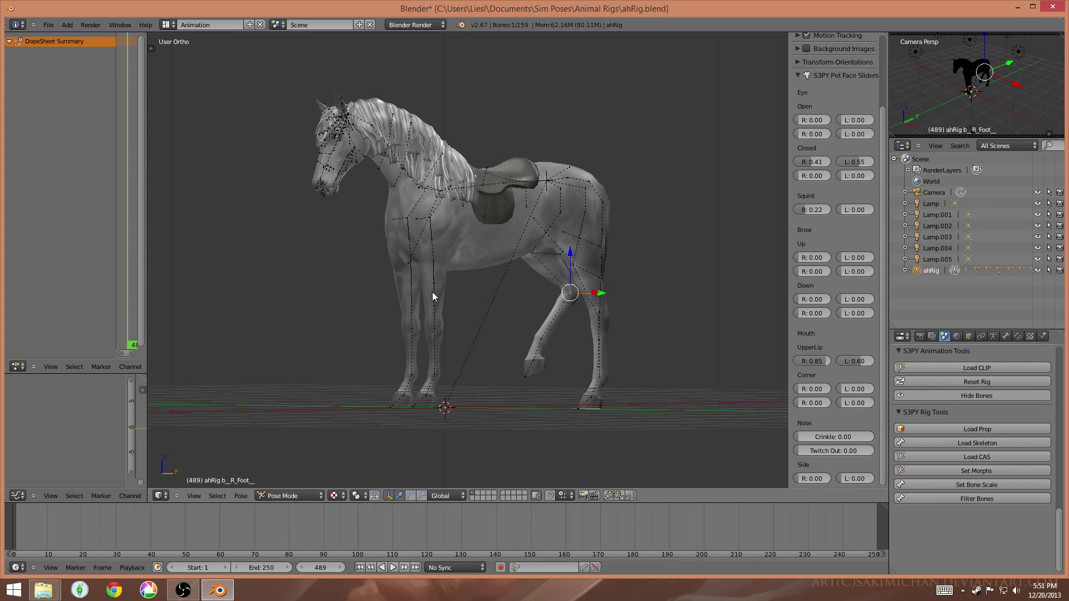
middle_drag(436, 292, 536, 292)
shift+middle_drag(677, 236, 633, 326)
scroll(658, 340, up, 2)
shift+middle_drag(633, 326, 629, 279)
scroll(629, 355, up, 2)
scroll(629, 357, up, 2)
right_click(512, 143)
middle_drag(513, 143, 551, 352)
scroll(551, 352, up, 3)
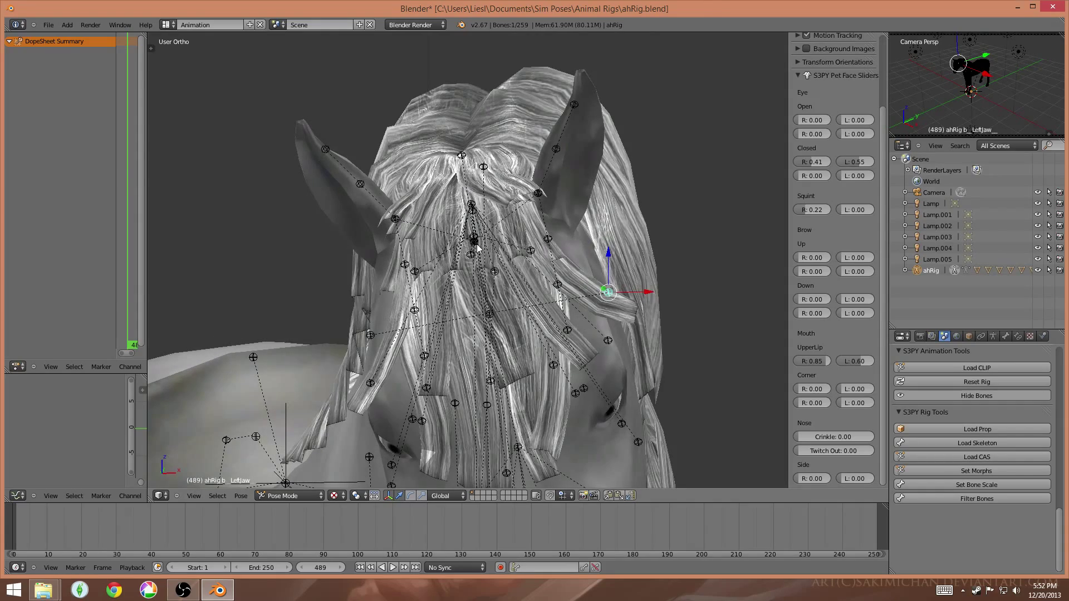
- Try to rotate the ear area bones b__LeftEarArea__ and b__RightEarArea__ on the forehead
right_click(479, 245)
scroll(487, 255, down, 3)
key(r)
key(r)
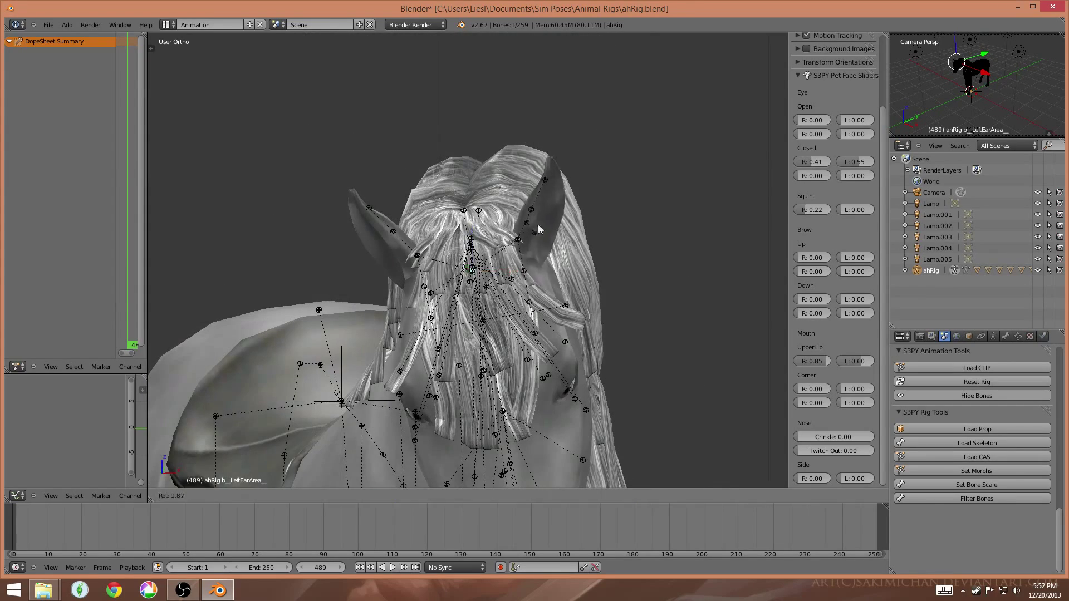
right_click(593, 226)
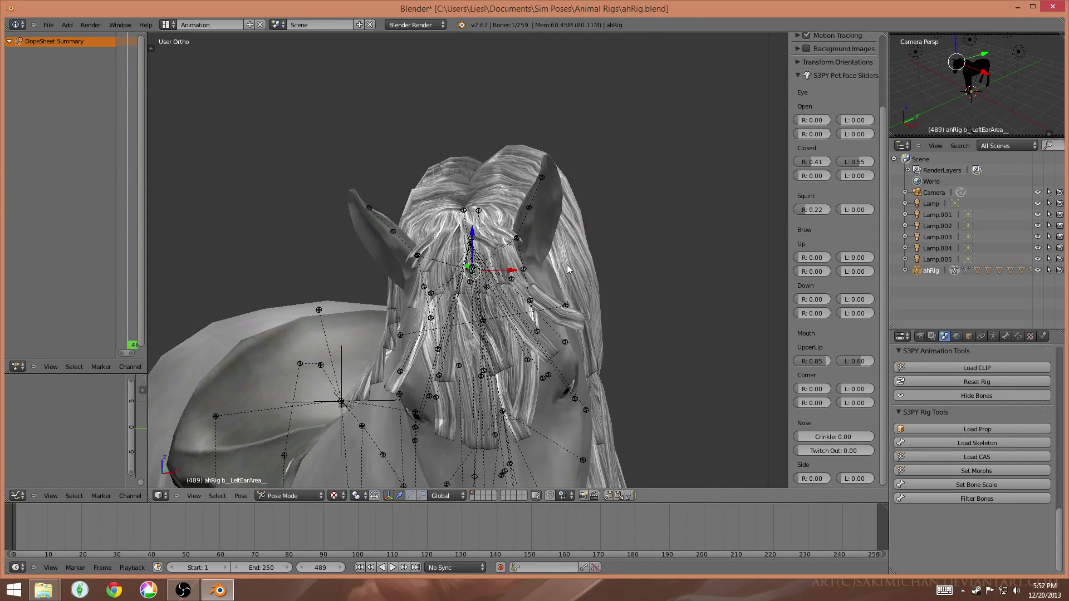
middle_drag(567, 265, 638, 278)
scroll(455, 221, down, 2)
scroll(639, 281, up, 4)
middle_drag(494, 300, 509, 349)
scroll(509, 349, up, 3)
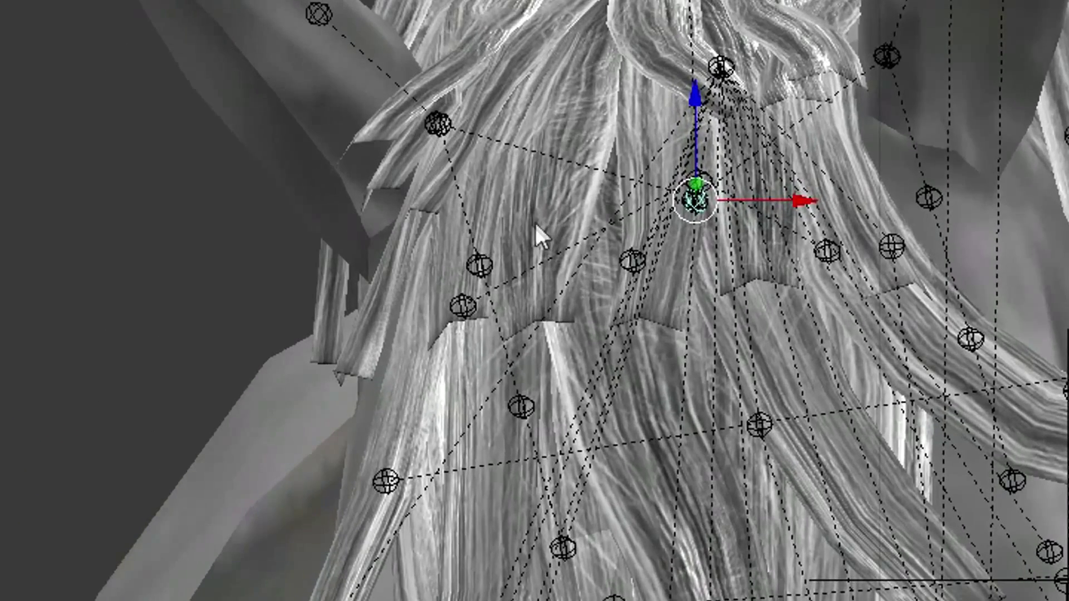
right_click(486, 254)
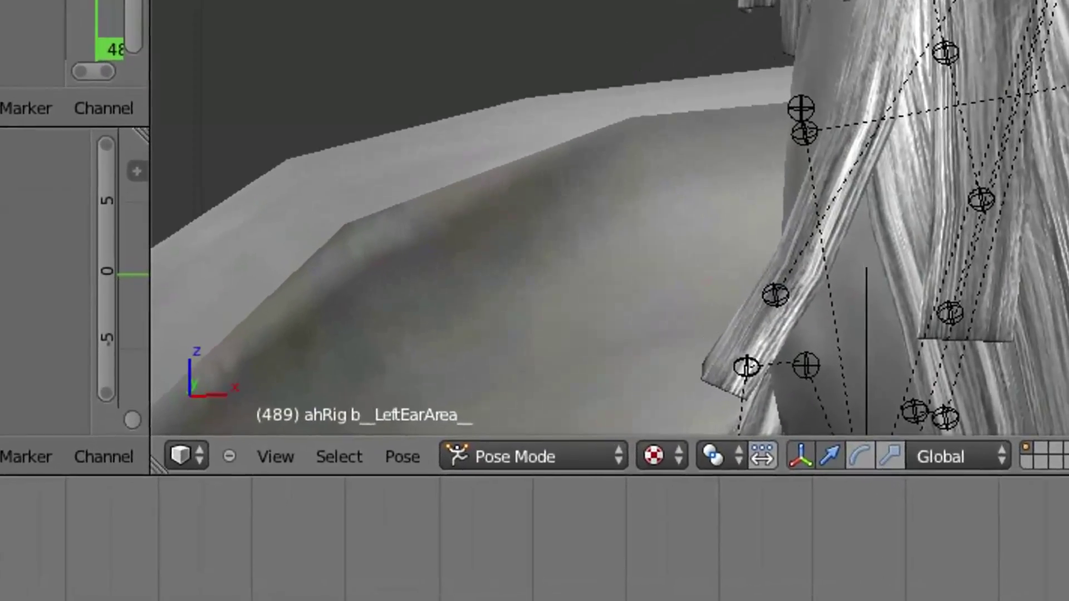
key(r)
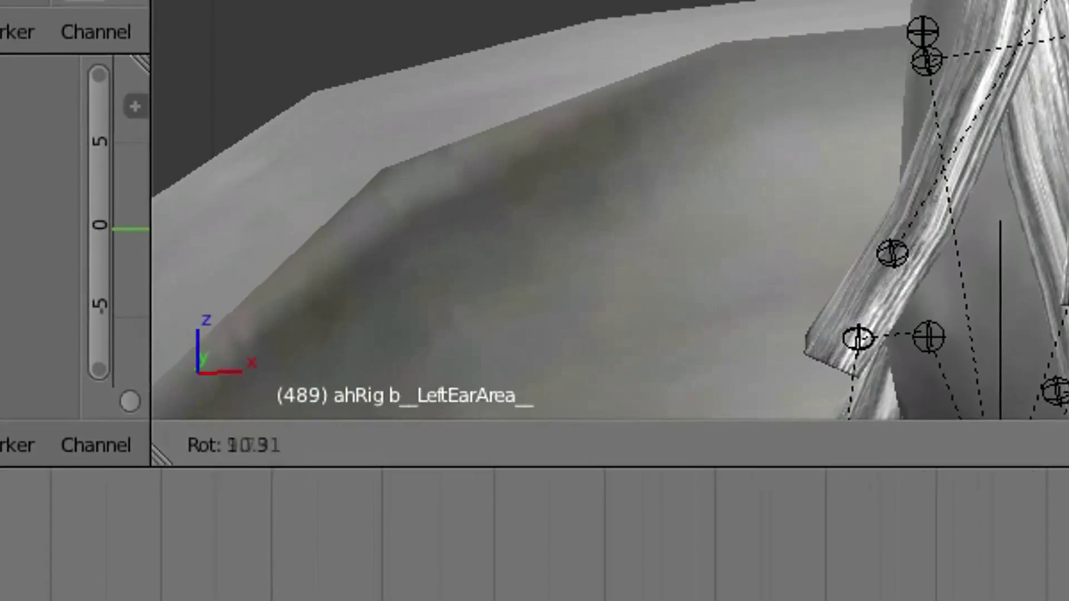
click(992, 30)
right_click(894, 3)
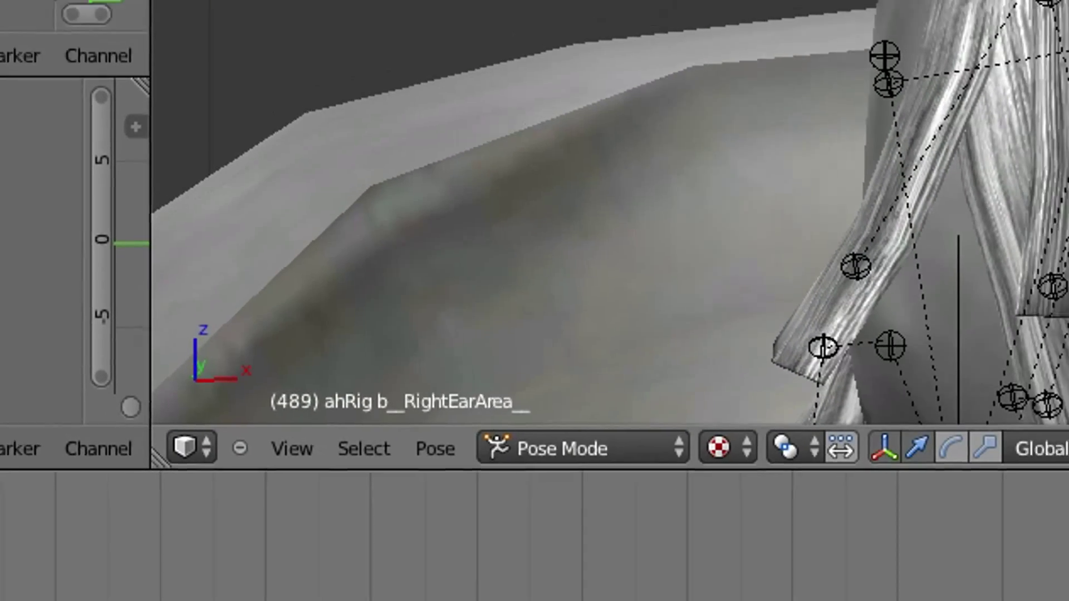
key(r)
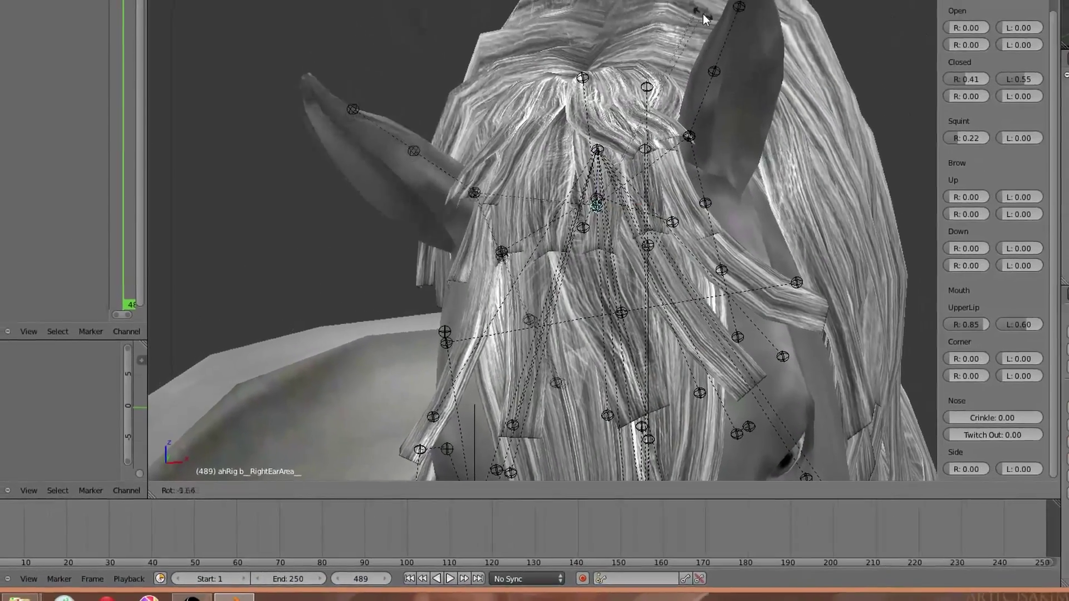
right_click(632, 18)
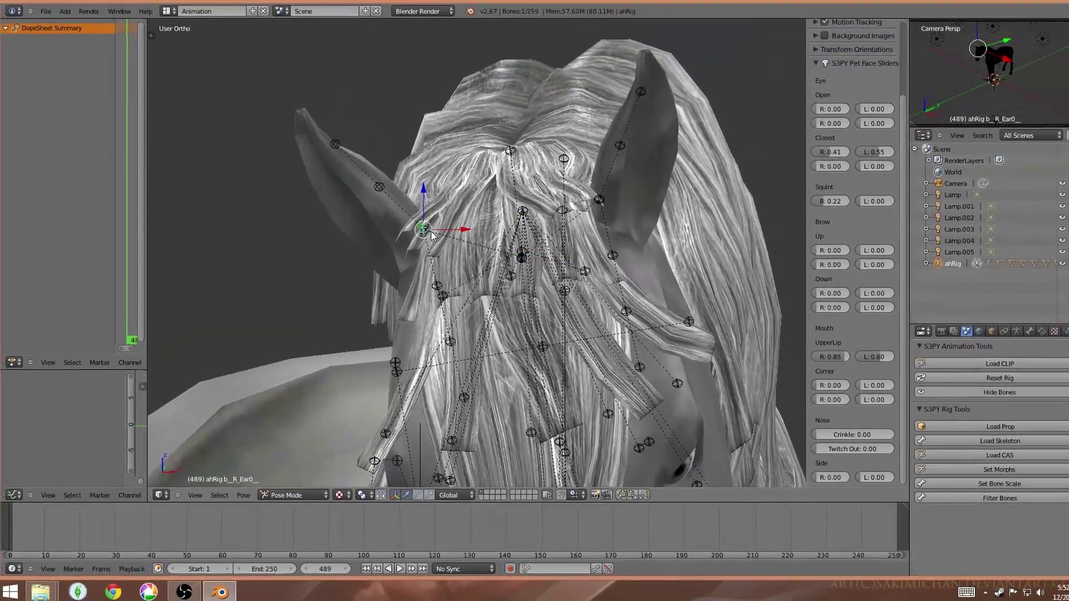
- Try to rotate the right ear's bone b__R_UpEar0__ and the left ear's base bone b__L_Ear0__
right_click(451, 201)
key(r)
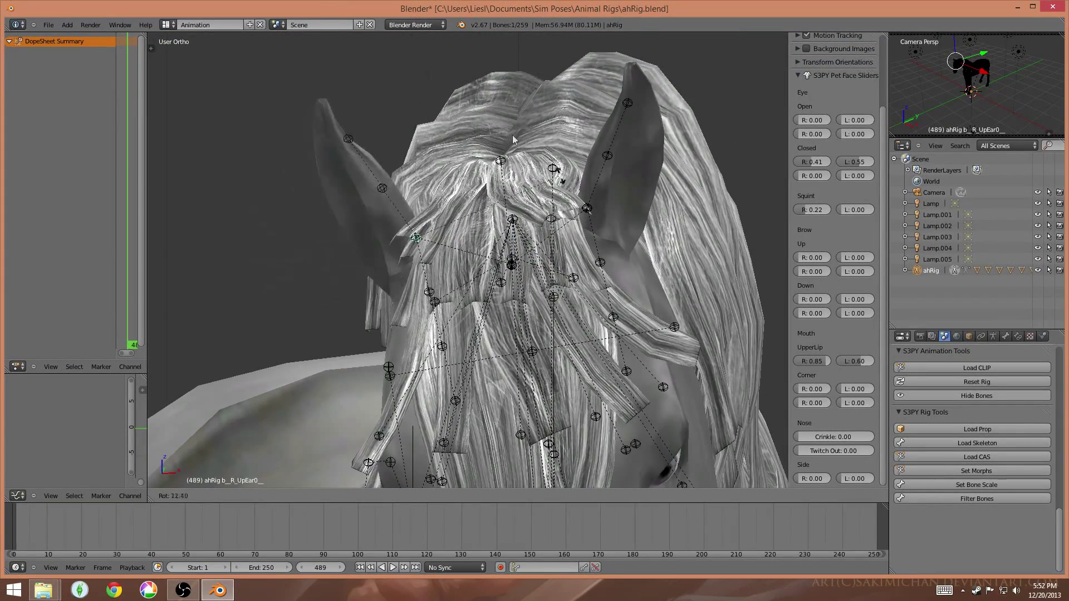
key(Escape)
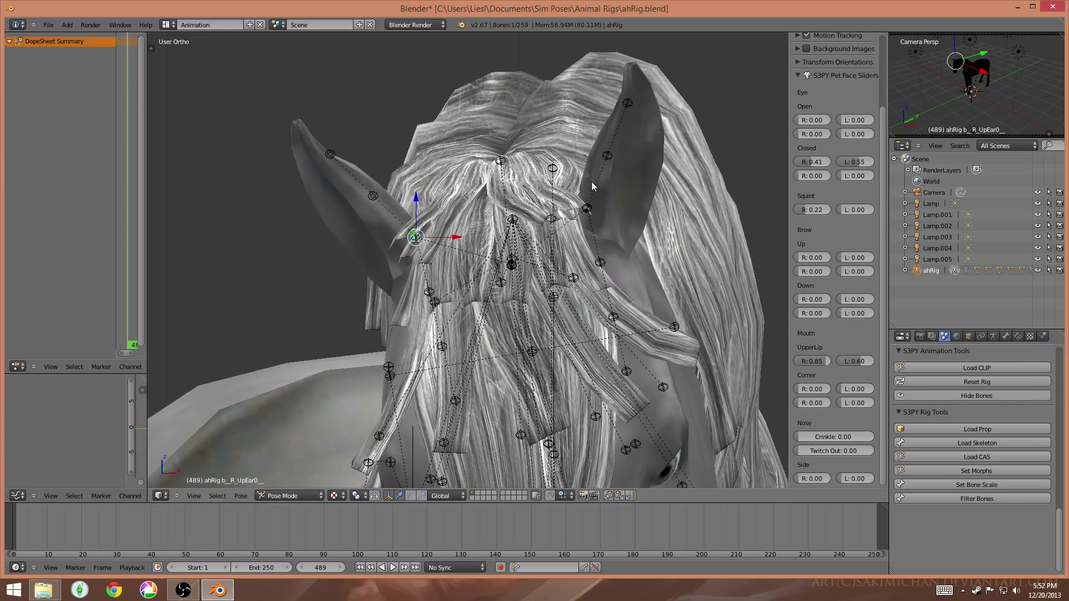
right_click(592, 209)
key(r)
key(Escape)
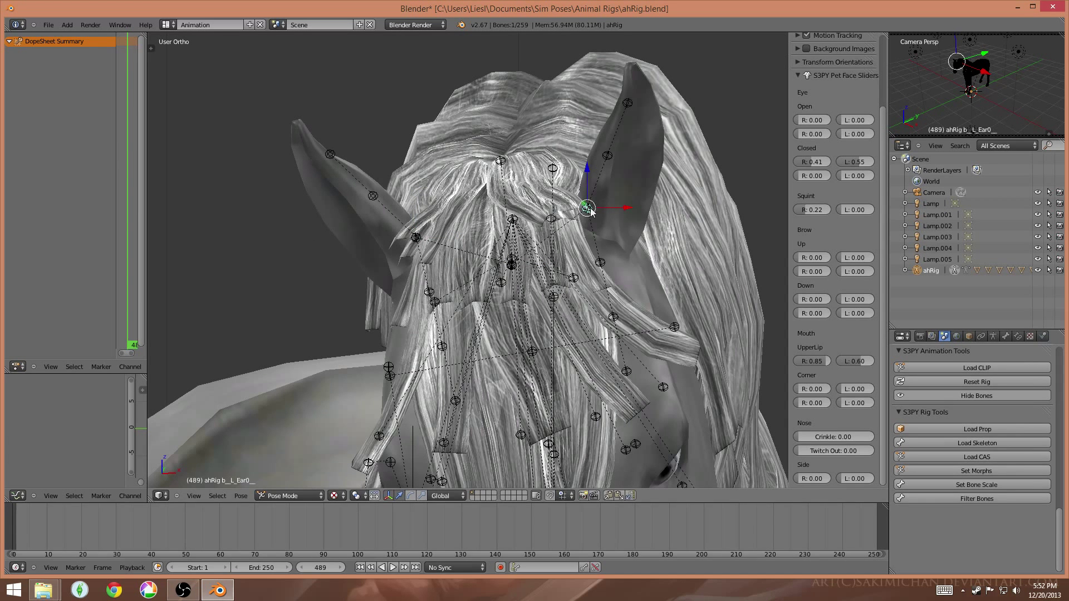
- Rotate the left ear's base bone, b__L_UpEar1__ and b__L_UpEar2__, the last about 23 degrees, to fold the ear outward
right_click(590, 207)
key(r)
click(722, 231)
right_click(636, 179)
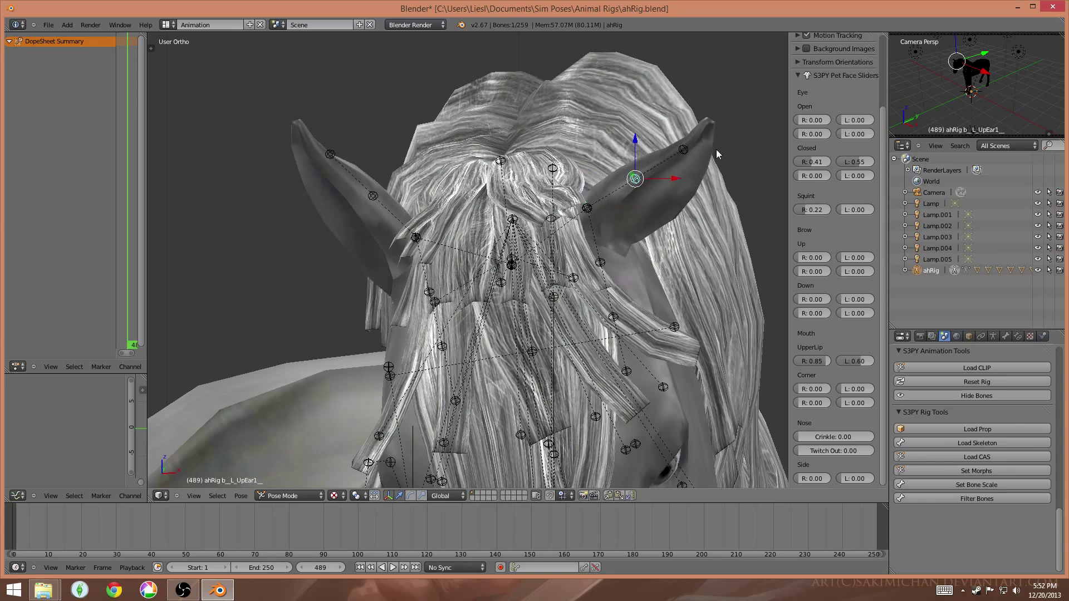
key(r)
click(719, 176)
right_click(691, 168)
key(r)
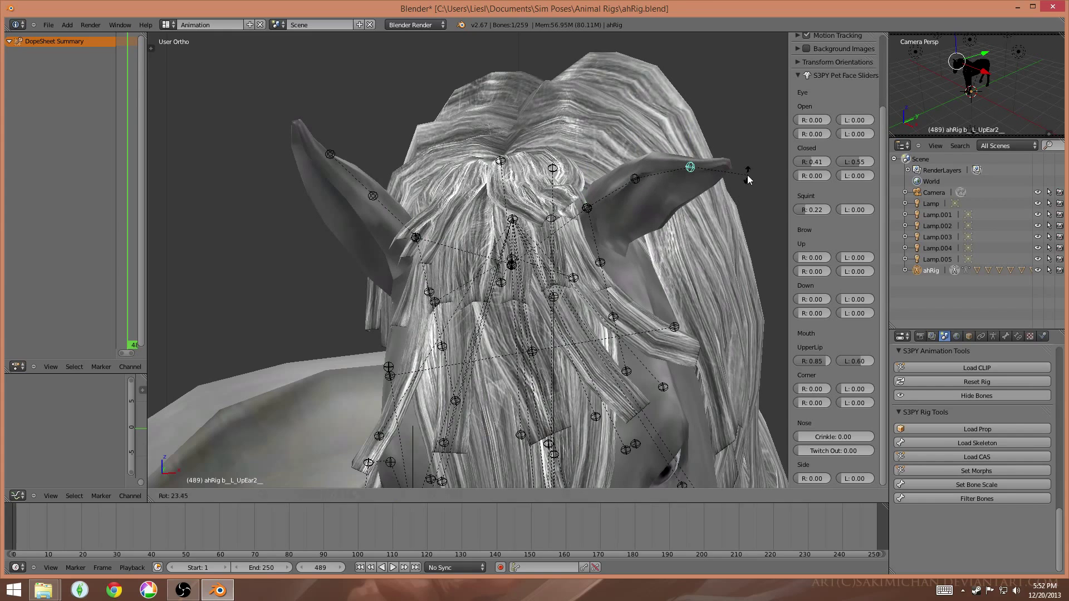
click(747, 175)
- Rotate the neck bone b__Neck2__ from a front view to adjust the angle of the head
middle_drag(747, 175, 654, 194)
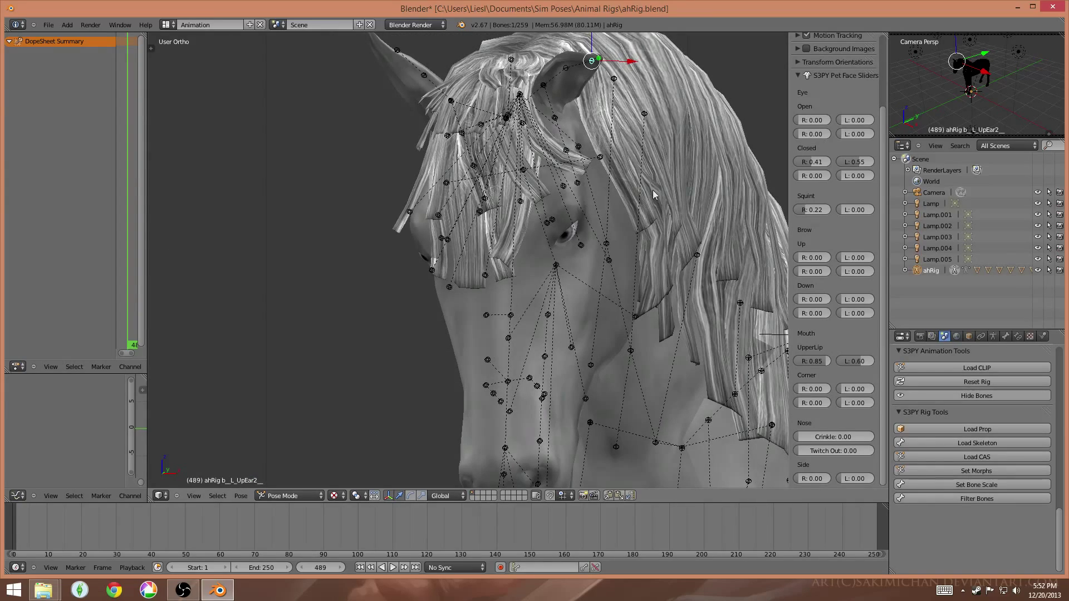
shift+middle_drag(585, 206, 473, 237)
right_click(572, 102)
middle_drag(473, 237, 550, 243)
key(r)
click(705, 229)
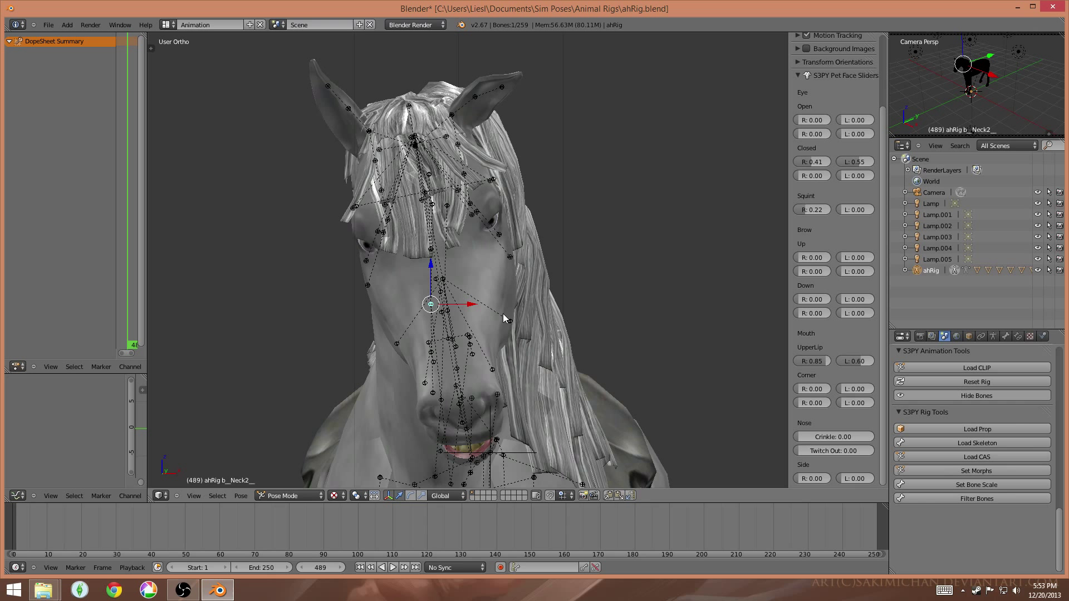
- Select all bones of the rig and insert a LocRot keyframe at frame 489
key(a)
key(a)
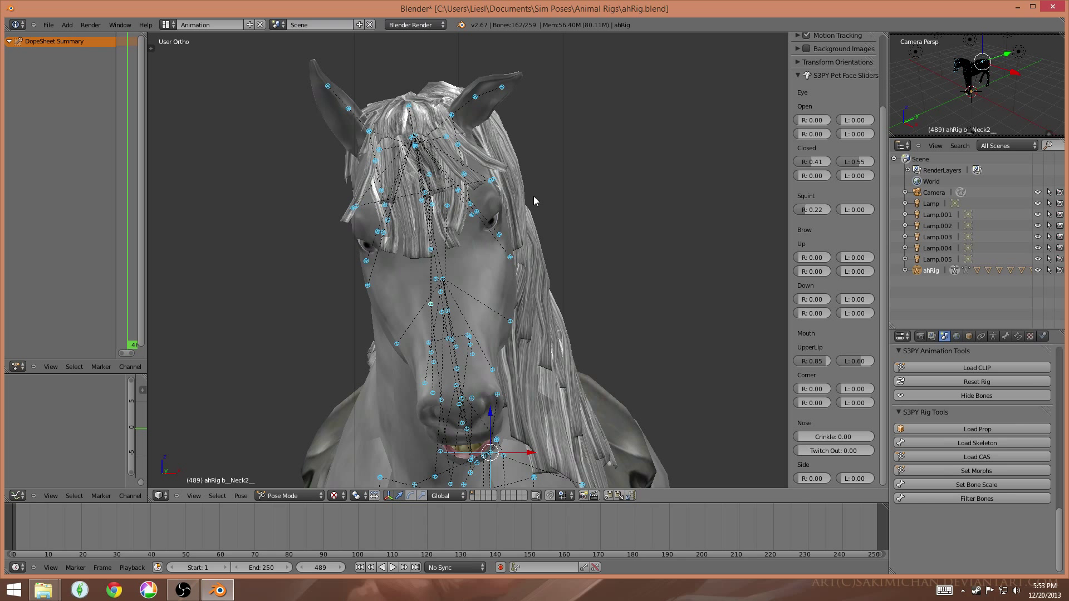
key(i)
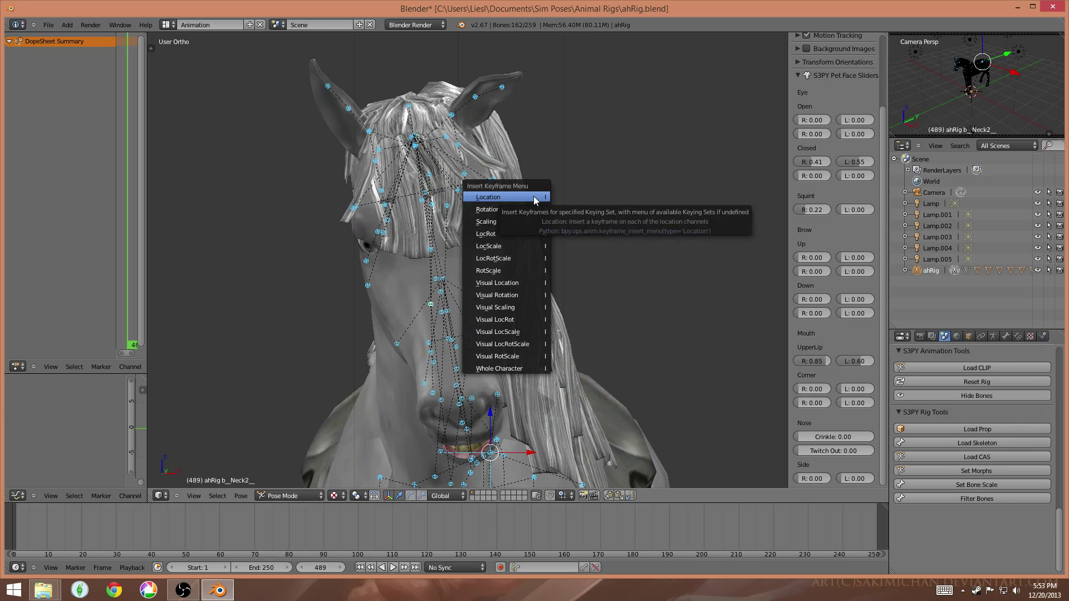
click(506, 234)
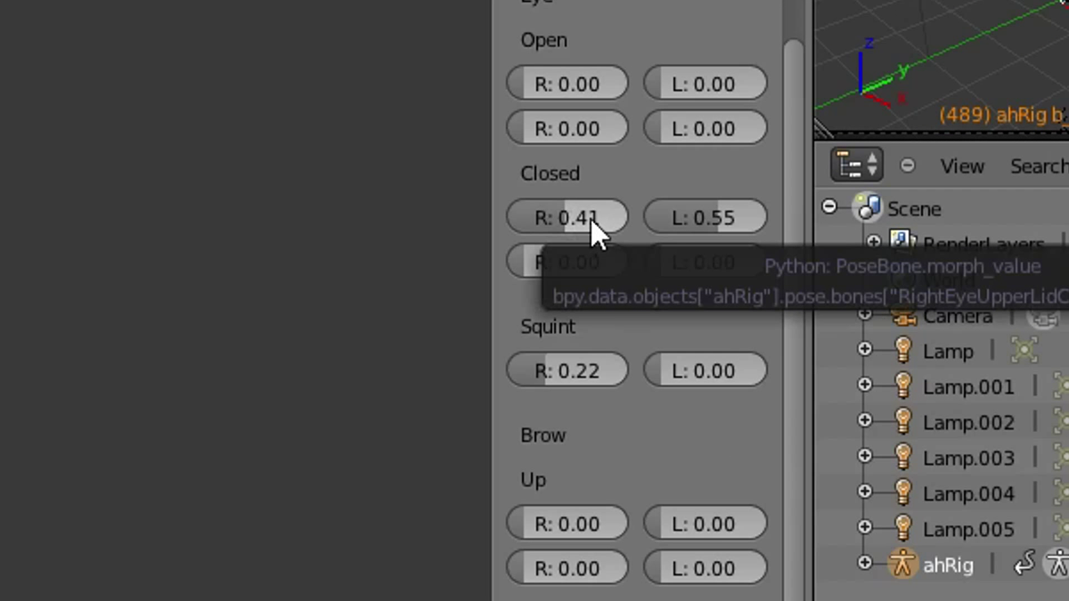
- Keyframe the adjusted pet face sliders: both upper eye Closed values, the right Squint and both UpperLip values
key(i)
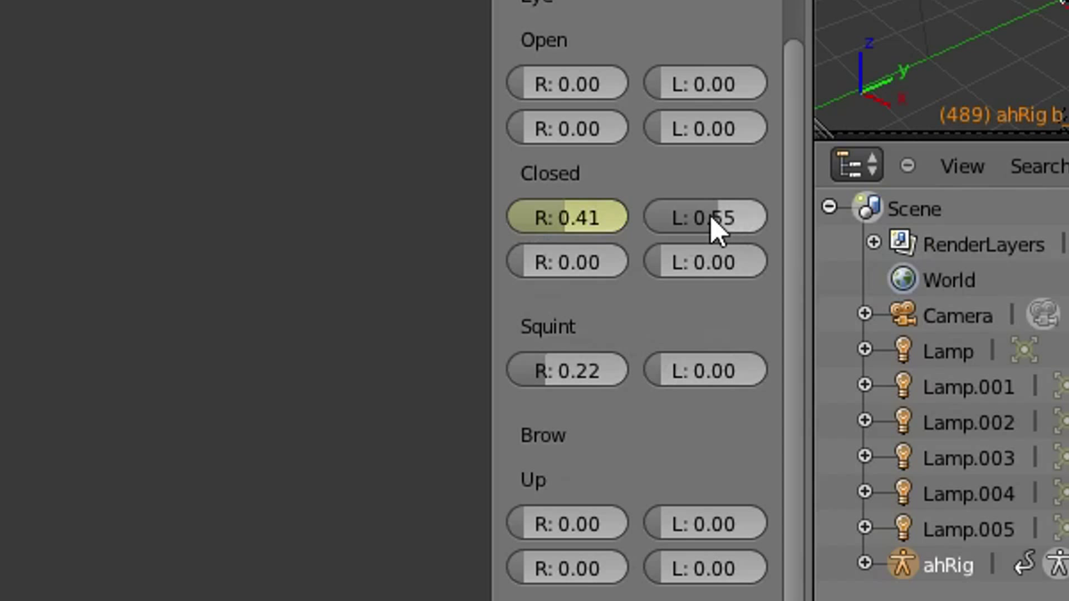
key(i)
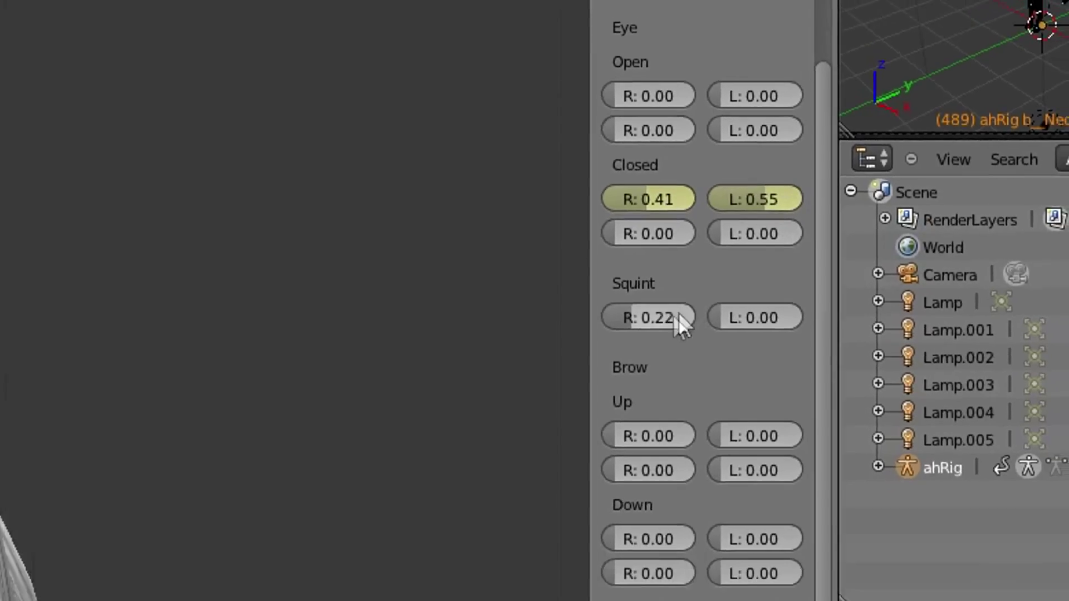
key(i)
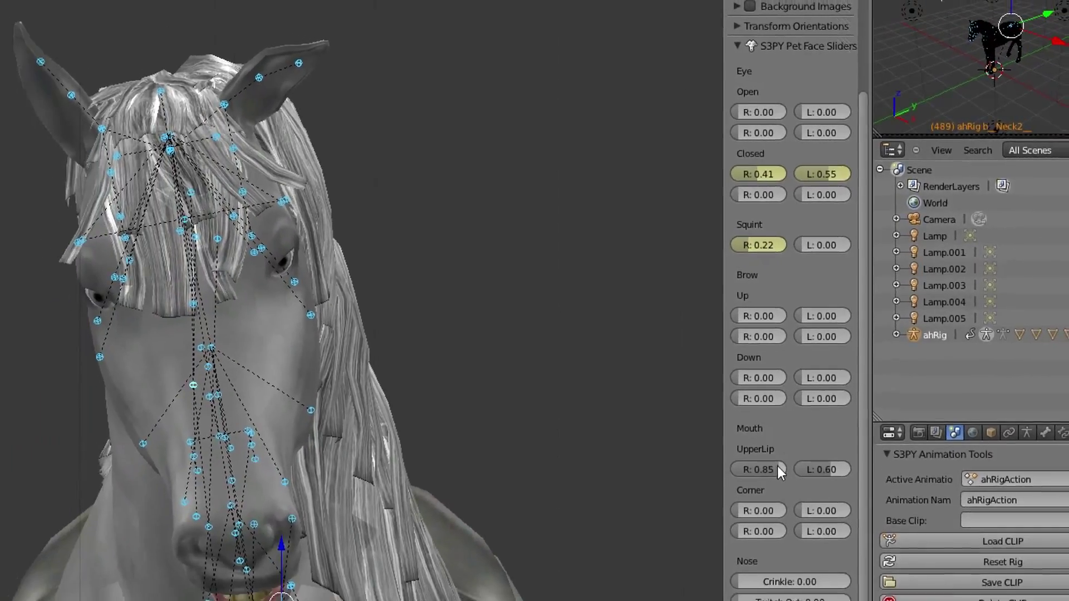
key(i)
key(i)
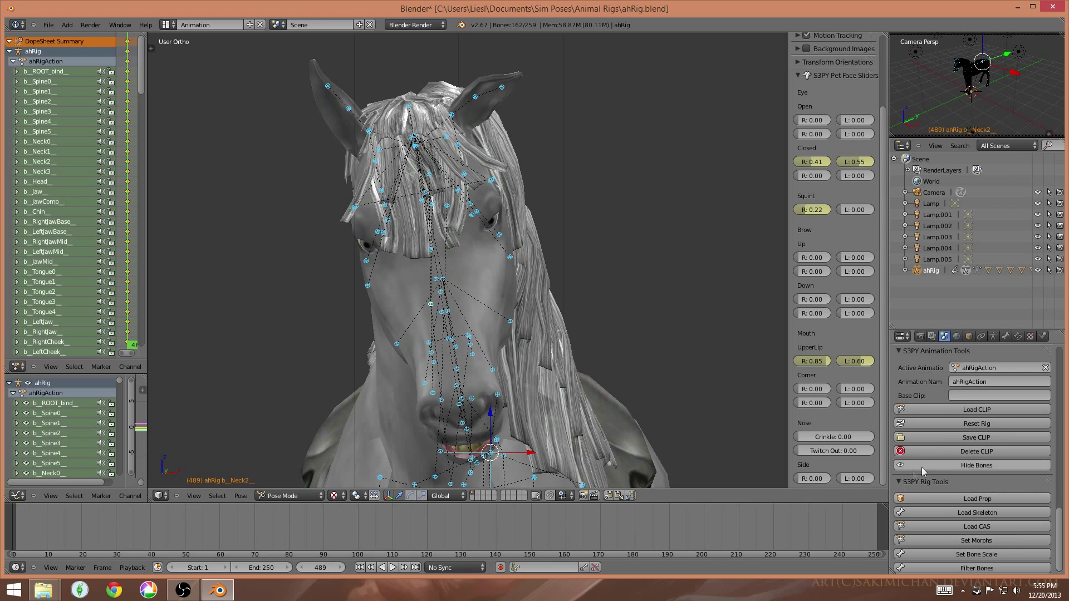
- Save the pose as a Sims 3 animation CLIP named ah_Kaleeko_Horse
click(956, 439)
click(969, 452)
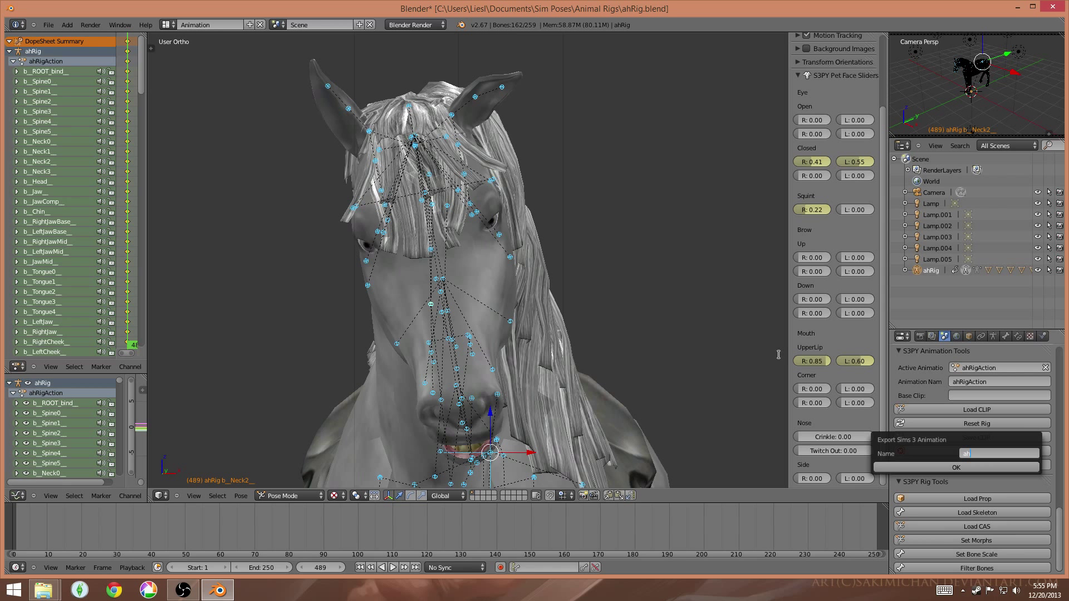
text(_Kaleeko)
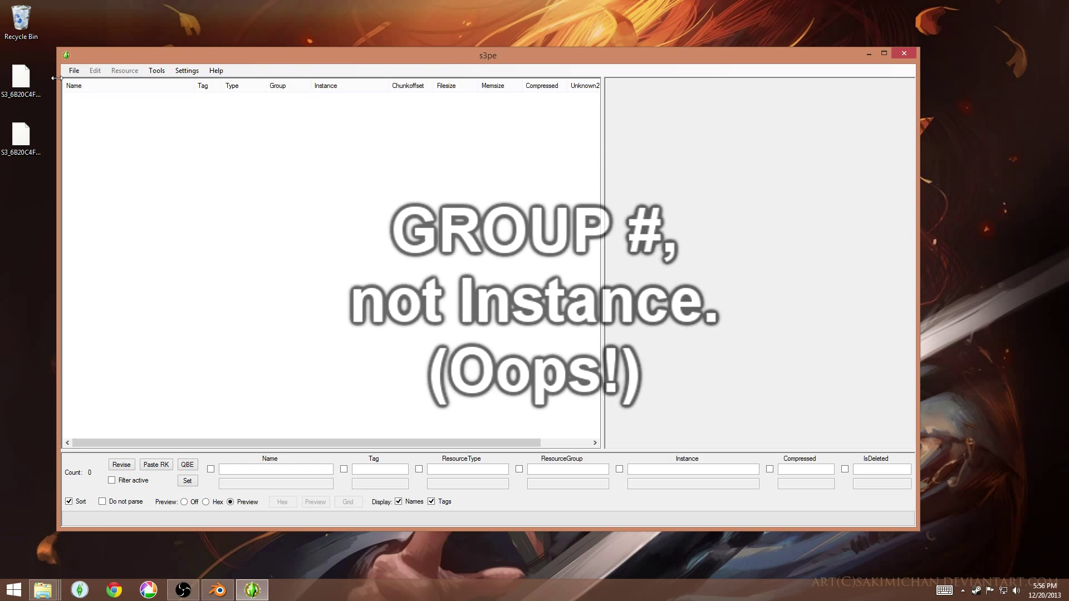
- Switch to s3pe and create a new, empty package
click(73, 71)
click(78, 68)
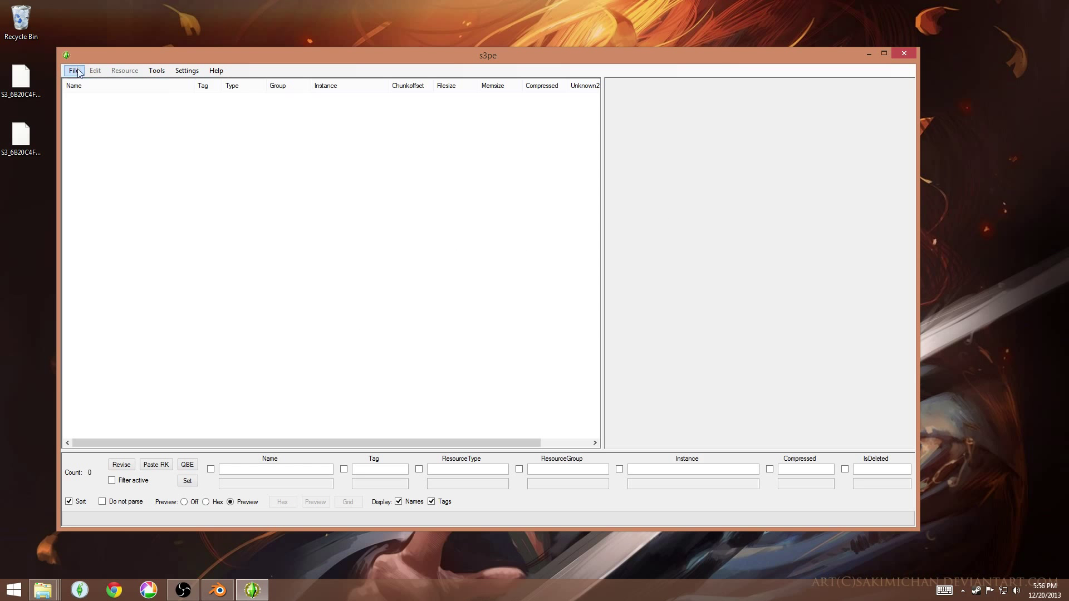
click(79, 69)
- Import the ah_Kaleeko_Horse CLIP file from the desktop into the package, accepting its resource details with duplicates replaced
click(122, 72)
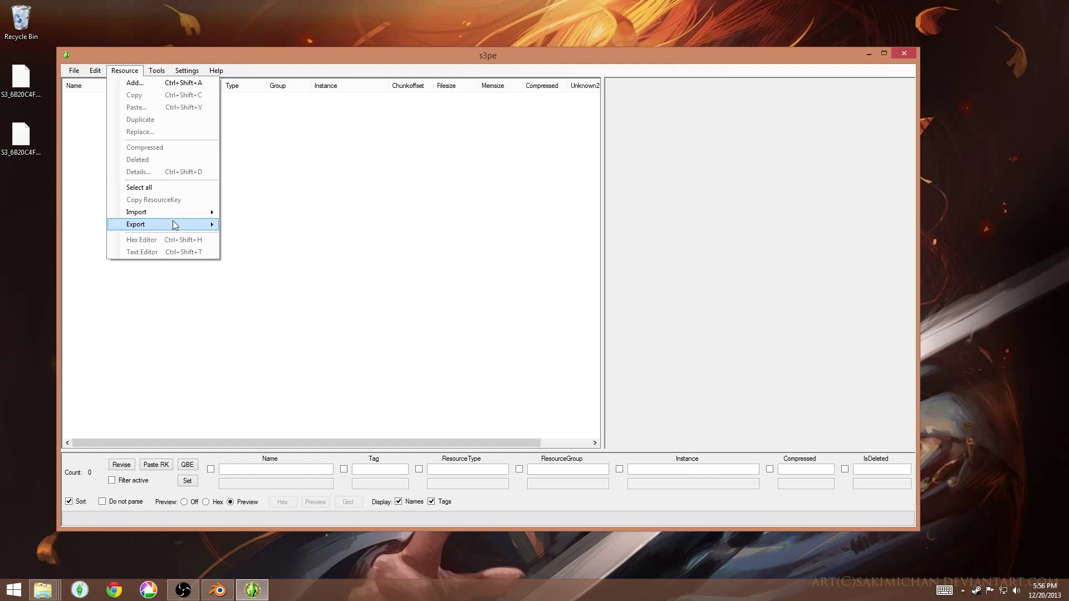
mouse_move(175, 211)
click(295, 215)
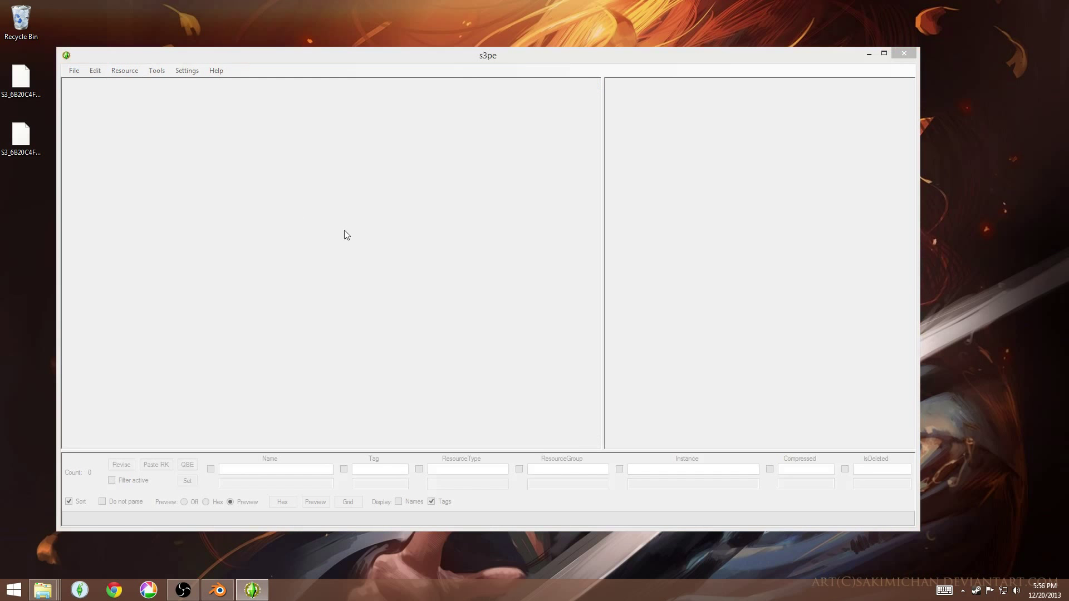
click(230, 159)
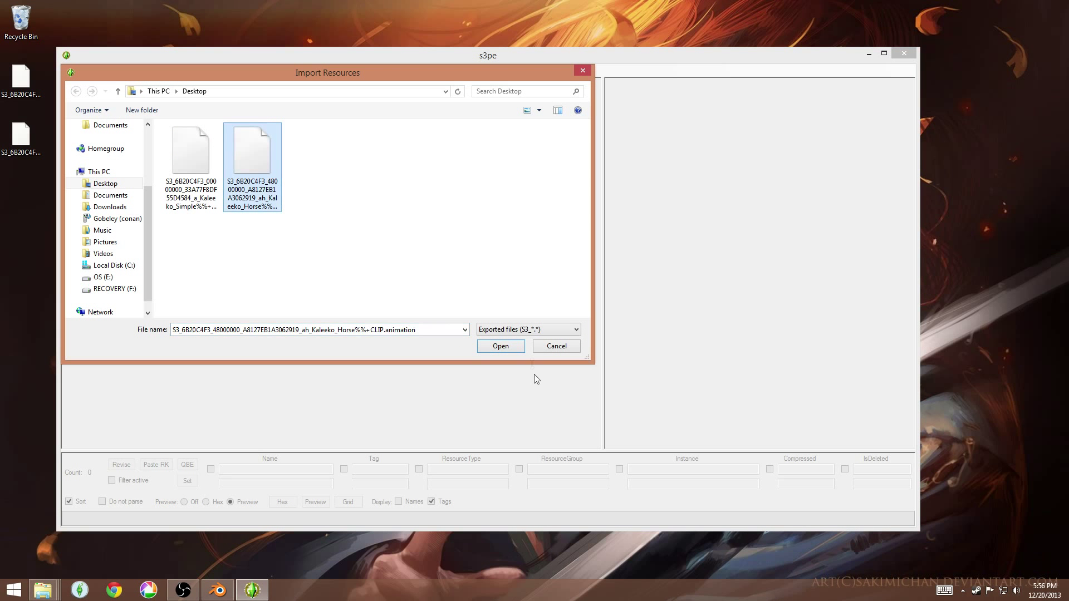
click(507, 346)
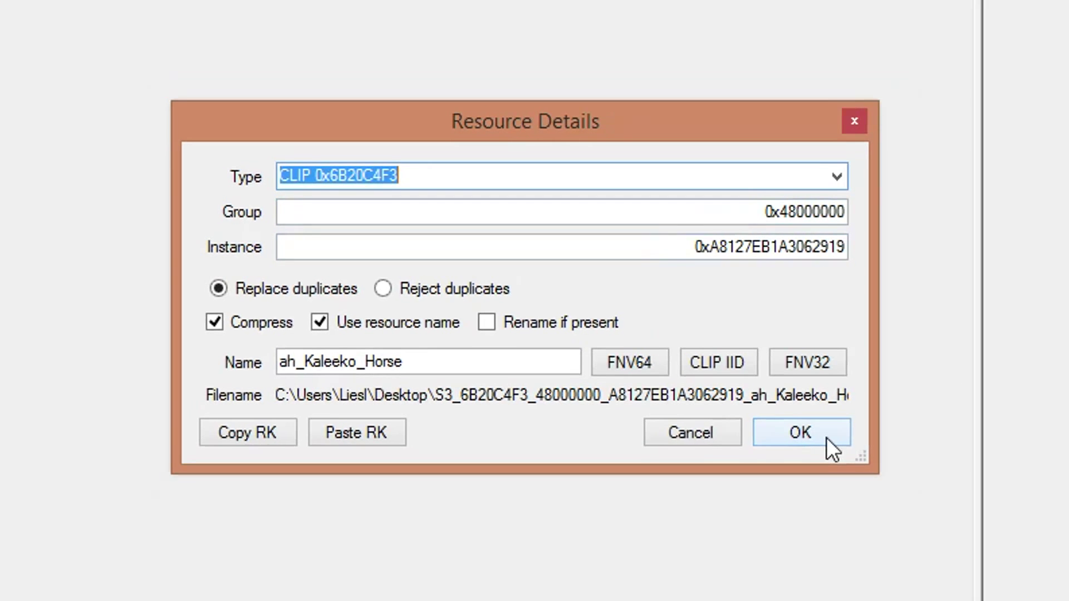
click(847, 451)
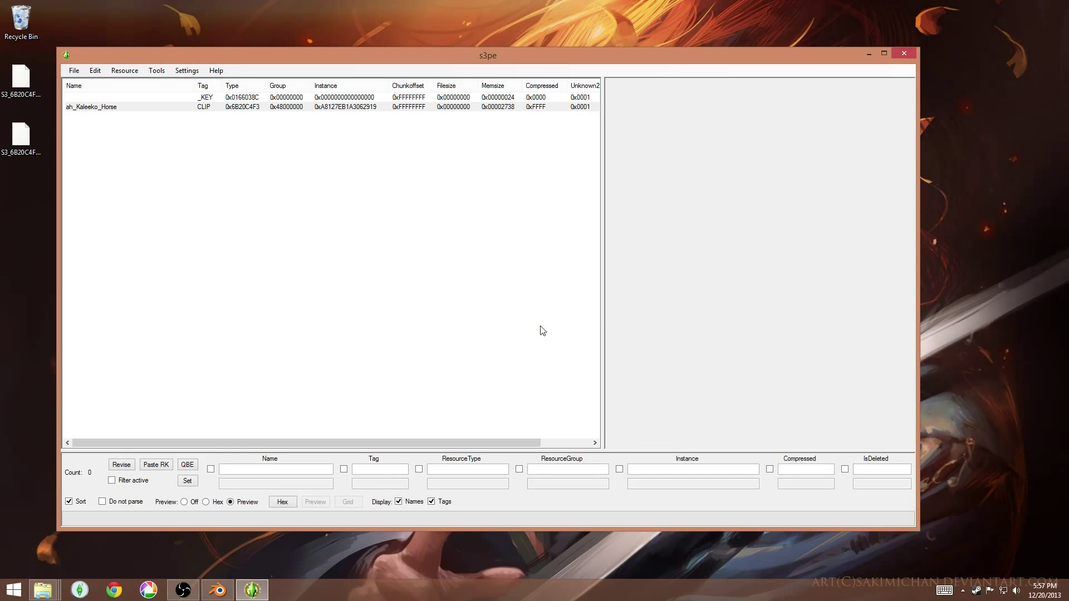